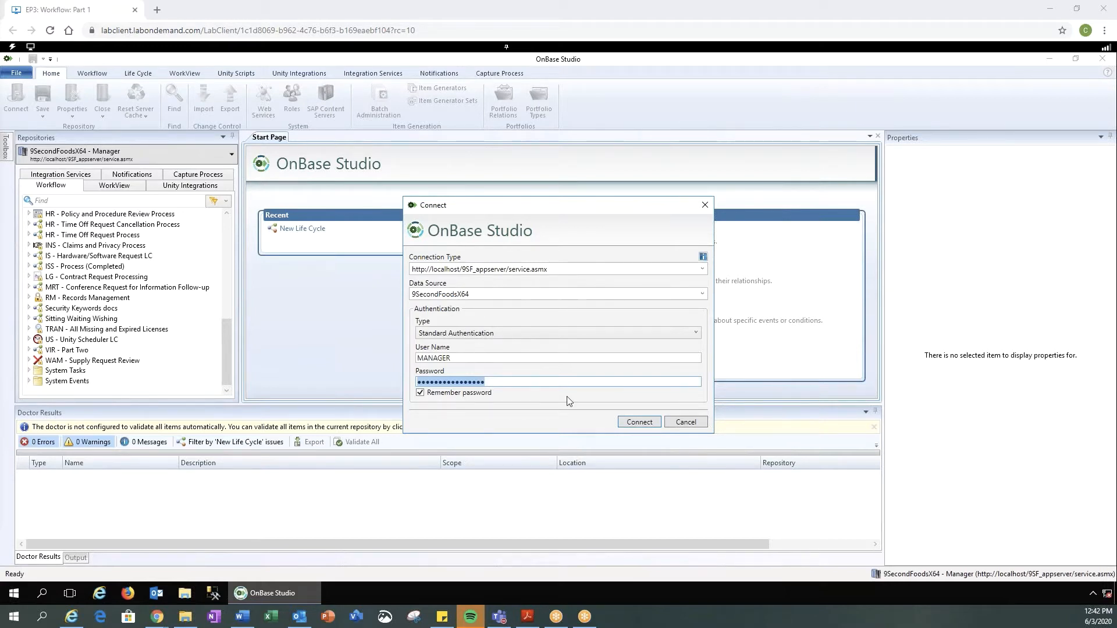
Connect to the 9SecondFoodsX64 data source with the remembered login and browse its workflow life cycles
{"action": "left_click", "coordinate": [643, 424]}
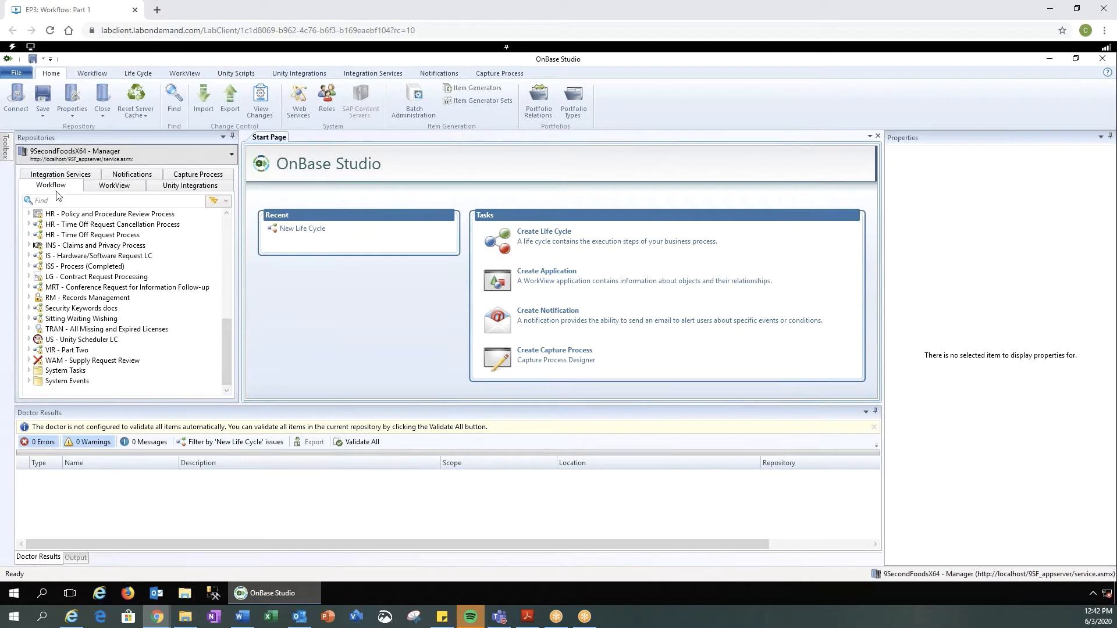
{"action": "scroll", "coordinate": [233, 238], "scroll_direction": "up", "scroll_amount": 5}
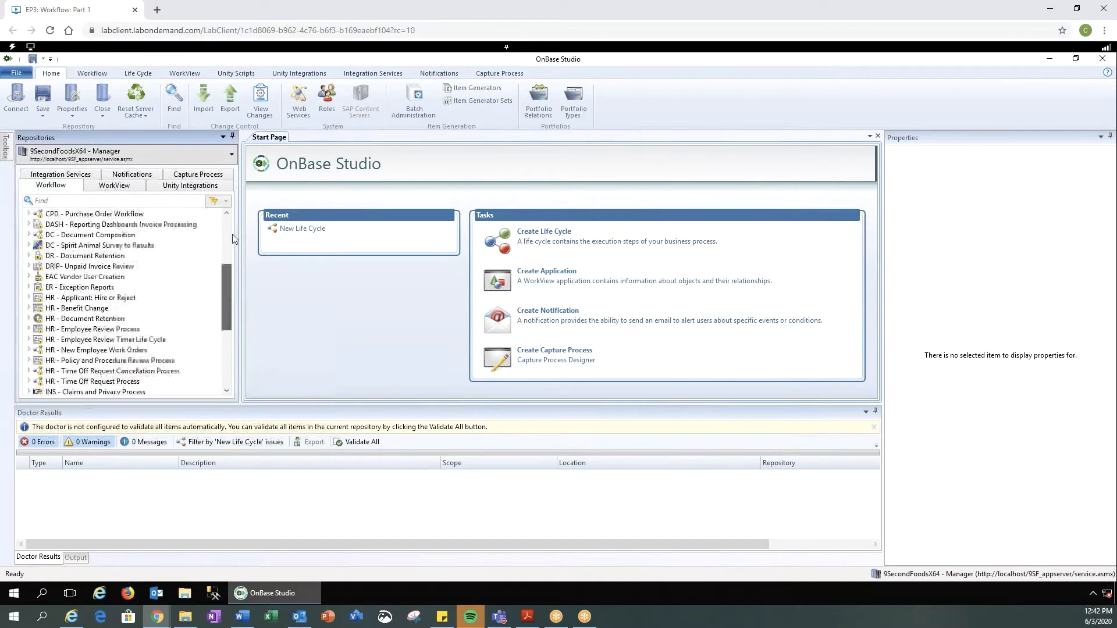
{"action": "scroll", "coordinate": [232, 234], "scroll_direction": "up", "scroll_amount": 4}
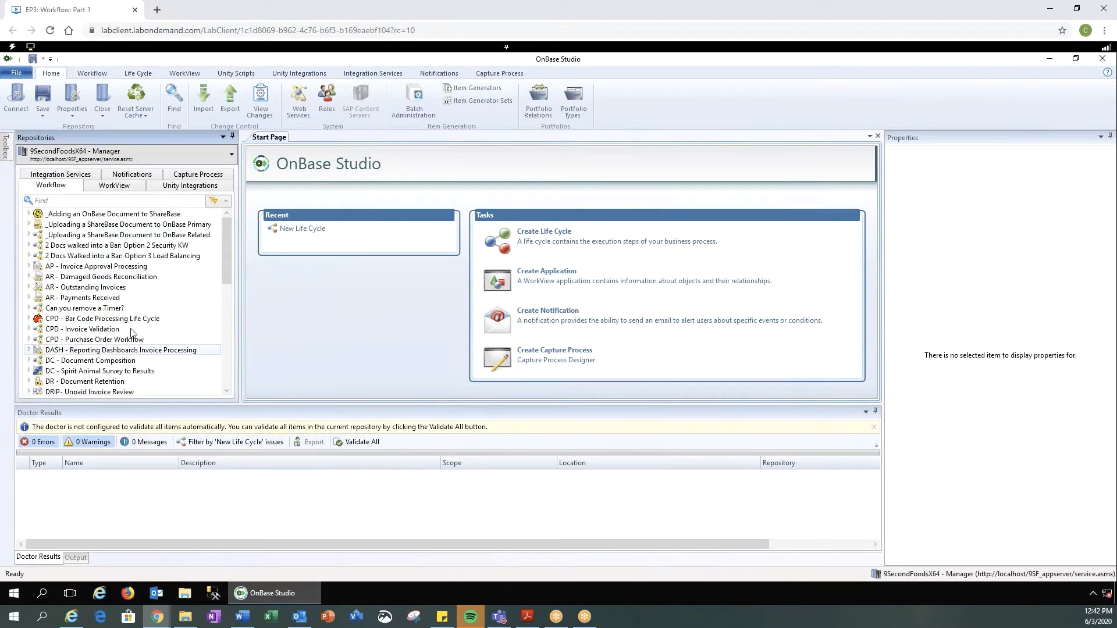
Start creating a life cycle and name it New Life Cycle
{"action": "right_click", "coordinate": [188, 292]}
{"action": "mouse_move", "coordinate": [237, 314]}
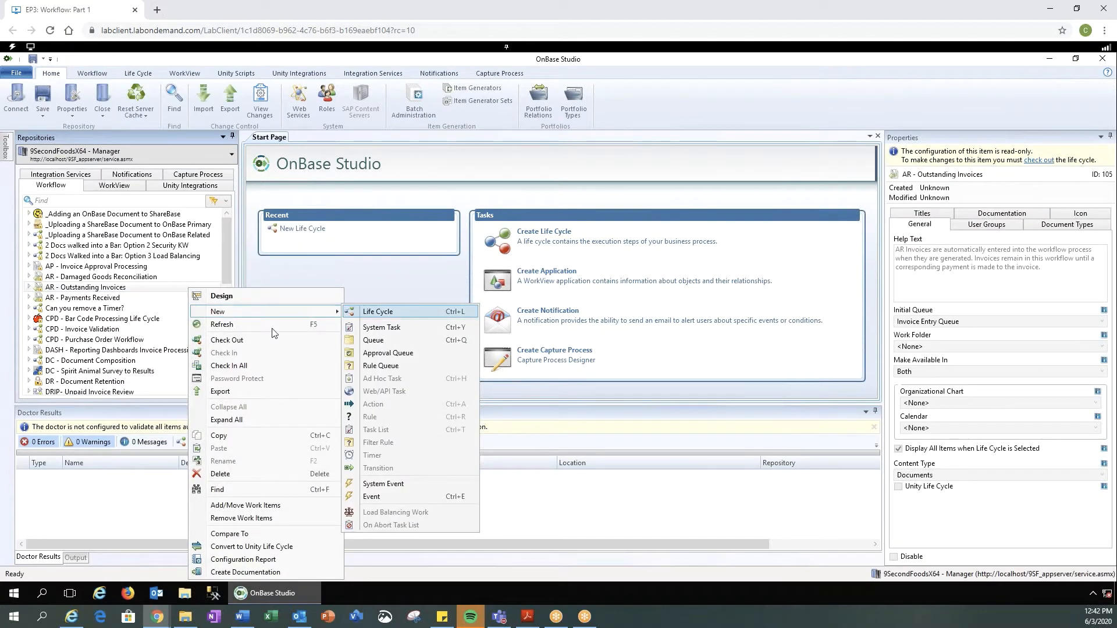
{"action": "left_click", "coordinate": [144, 78]}
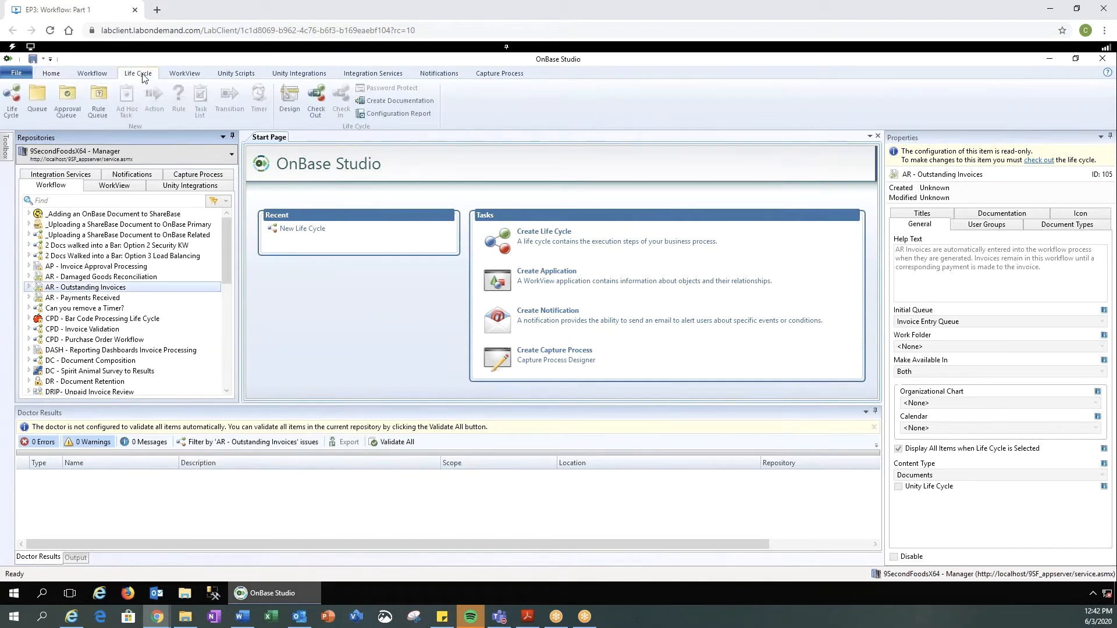
{"action": "left_click", "coordinate": [12, 110]}
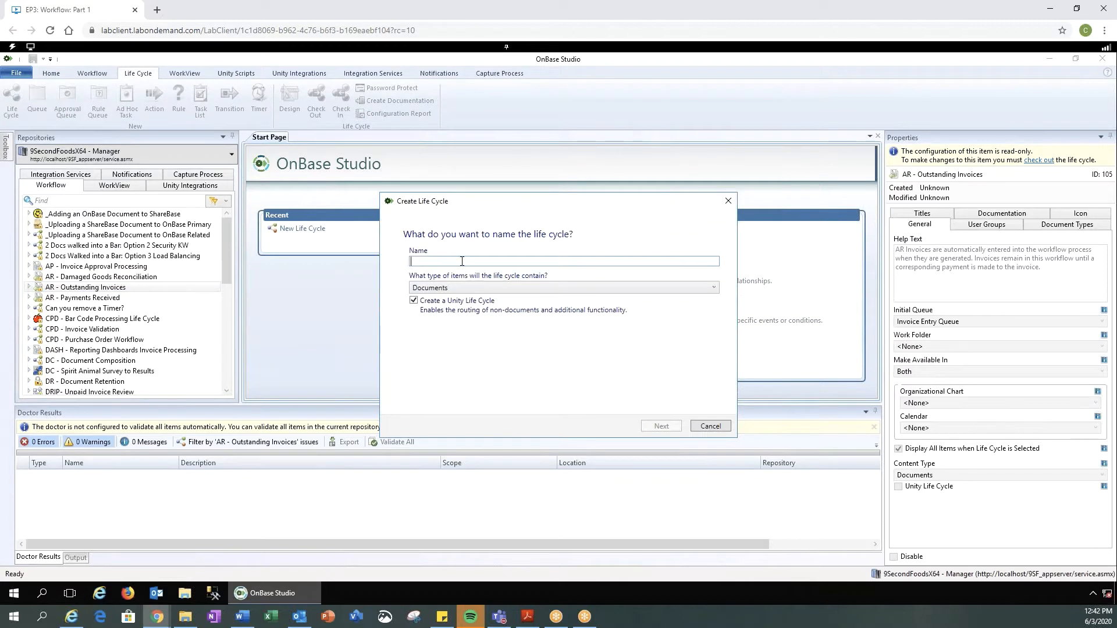
{"action": "type", "text": "New Life Cycle"}
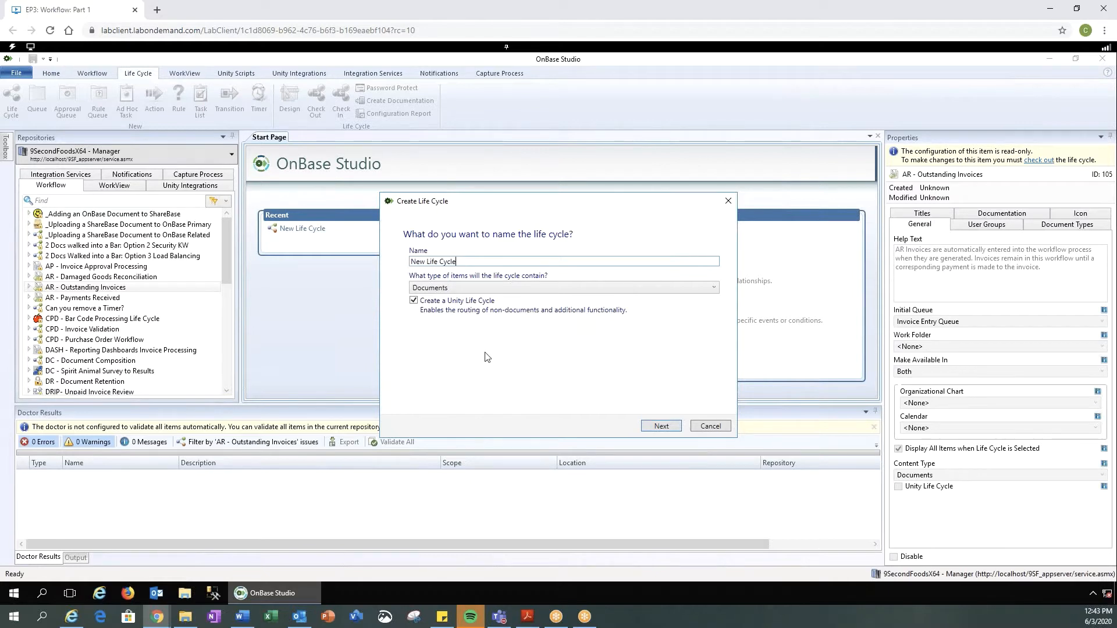
Keep Documents as the item type with the Unity Life Cycle option enabled, and continue to the queue setup
{"action": "left_click", "coordinate": [413, 300]}
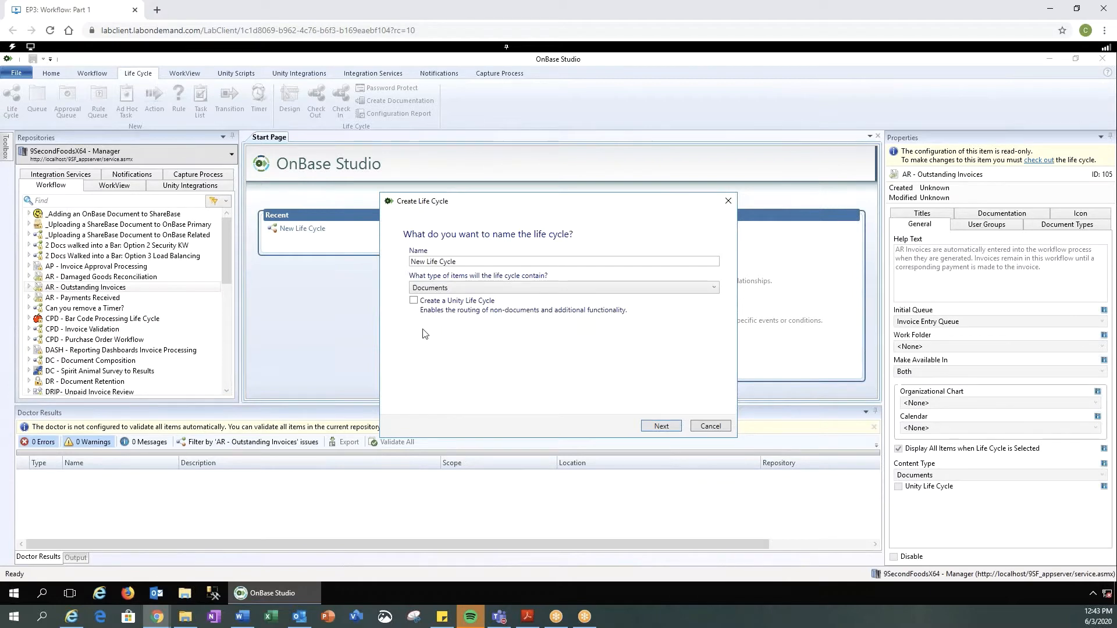
{"action": "left_click", "coordinate": [413, 301]}
{"action": "left_click", "coordinate": [718, 289]}
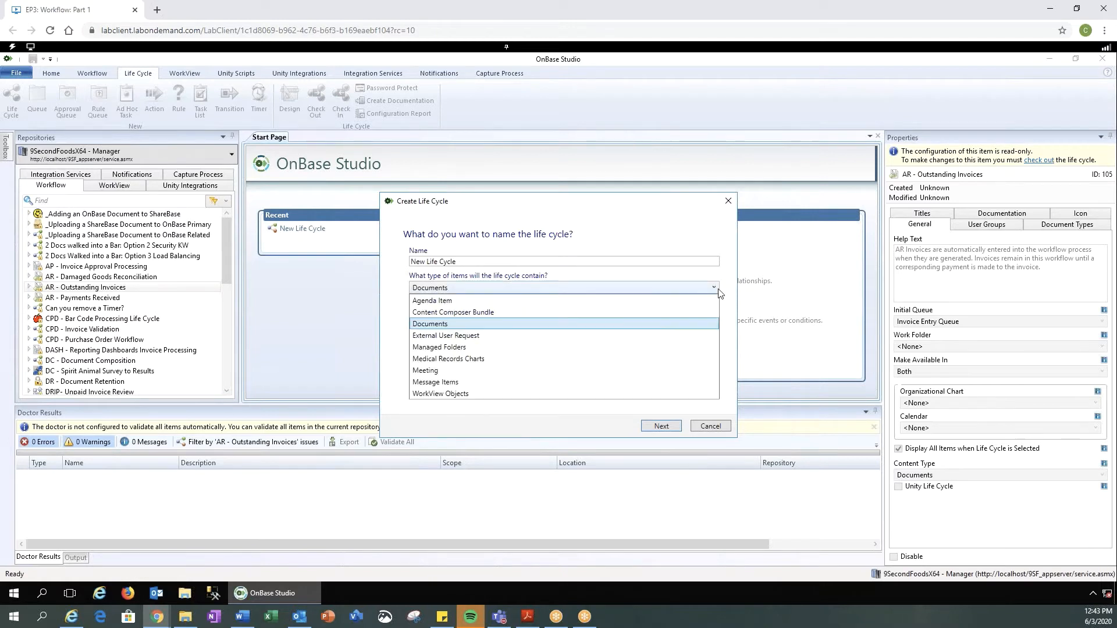
{"action": "left_click", "coordinate": [455, 325]}
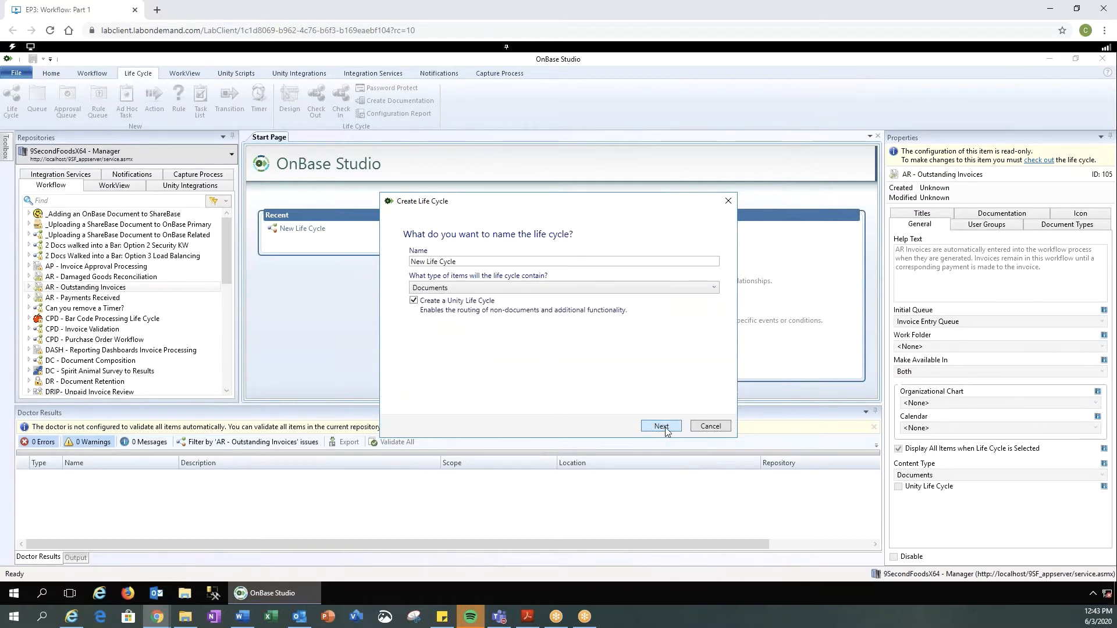
{"action": "left_click", "coordinate": [661, 427]}
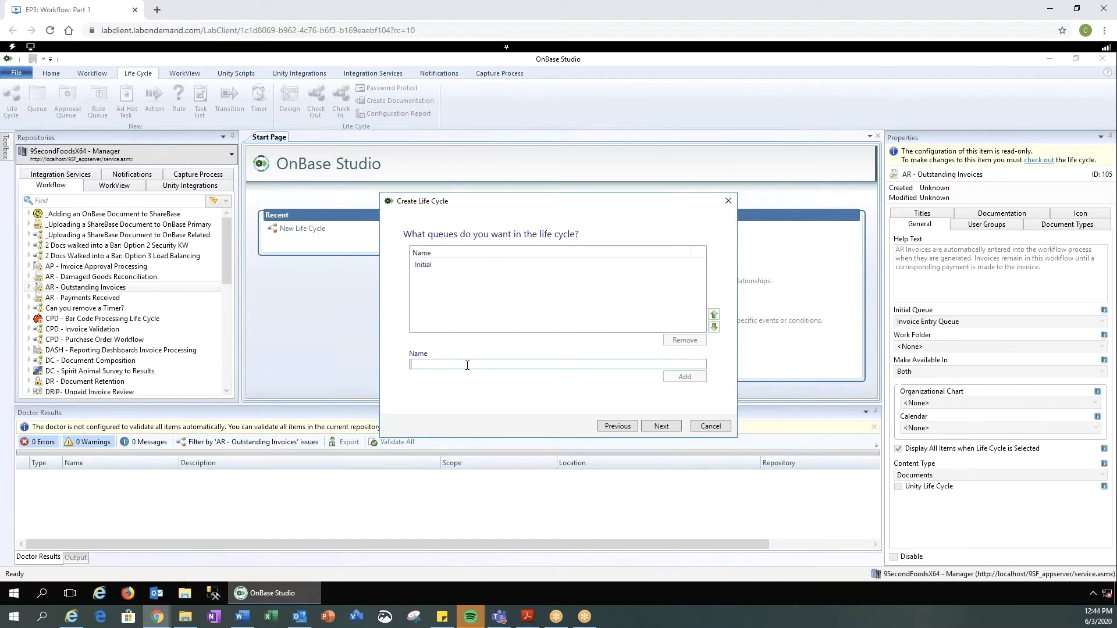
Add queues named 1st queue, 2nd queue, 4th queue and 3rd queue to the life cycle
{"action": "type", "text": "1st queue"}
{"action": "key", "text": "Return"}
{"action": "type", "text": "2nd queue"}
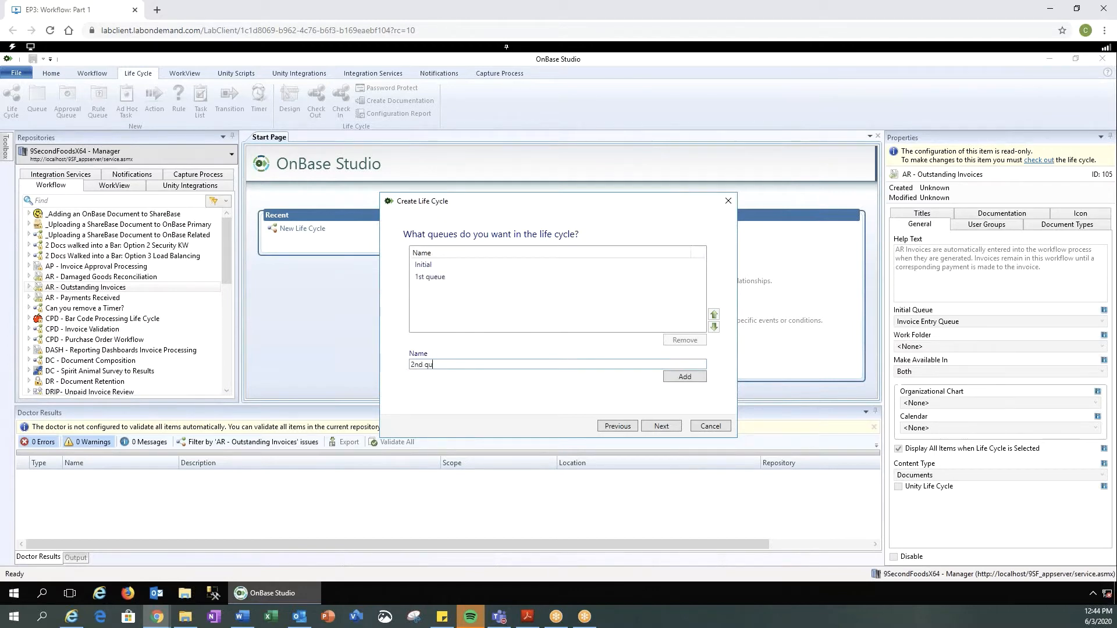
{"action": "key", "text": "Return"}
{"action": "type", "text": "4th qu"}
{"action": "key", "text": "BackSpace"}
{"action": "type", "text": "ueue"}
{"action": "key", "text": "Return"}
{"action": "type", "text": "3rd queue"}
{"action": "key", "text": "Return"}
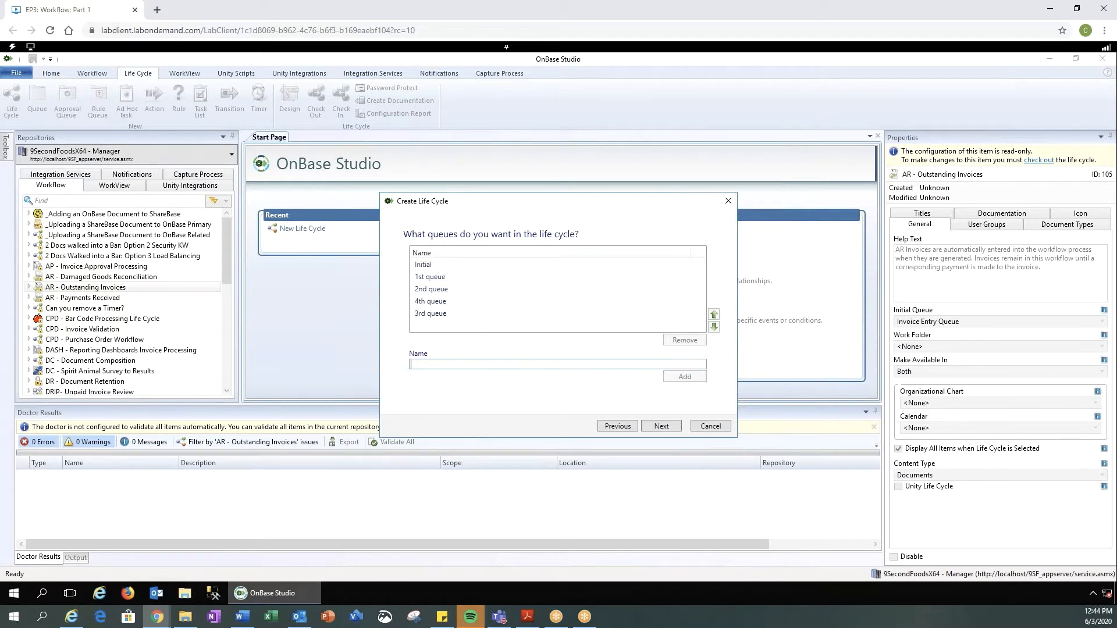
Move 4th queue below 3rd queue in the queue order and continue to the document types
{"action": "left_click", "coordinate": [451, 301]}
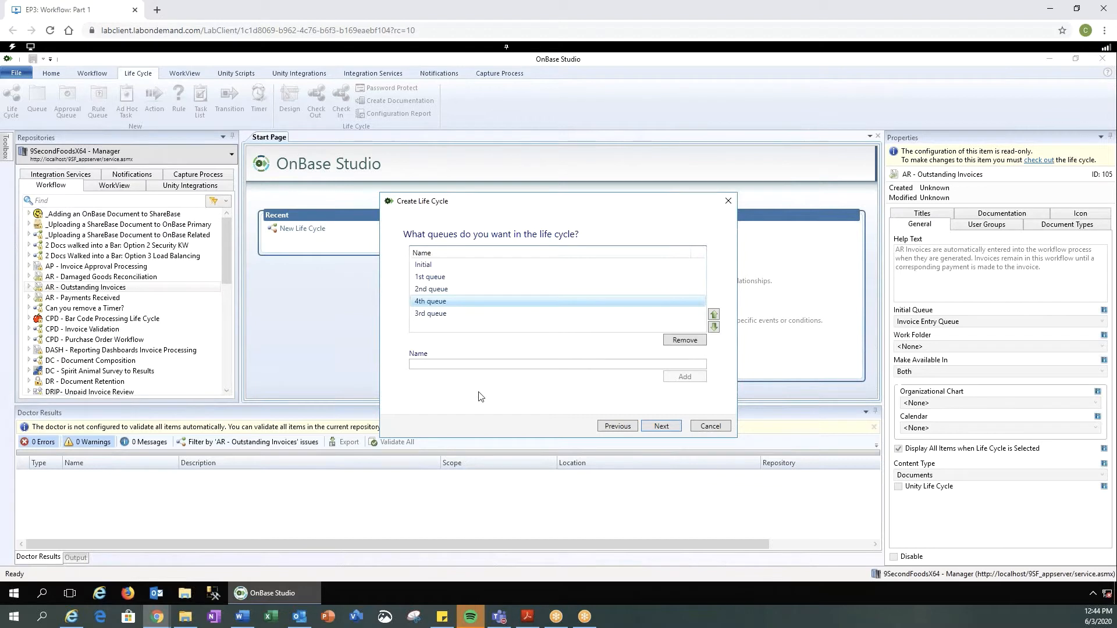
{"action": "left_click", "coordinate": [714, 326]}
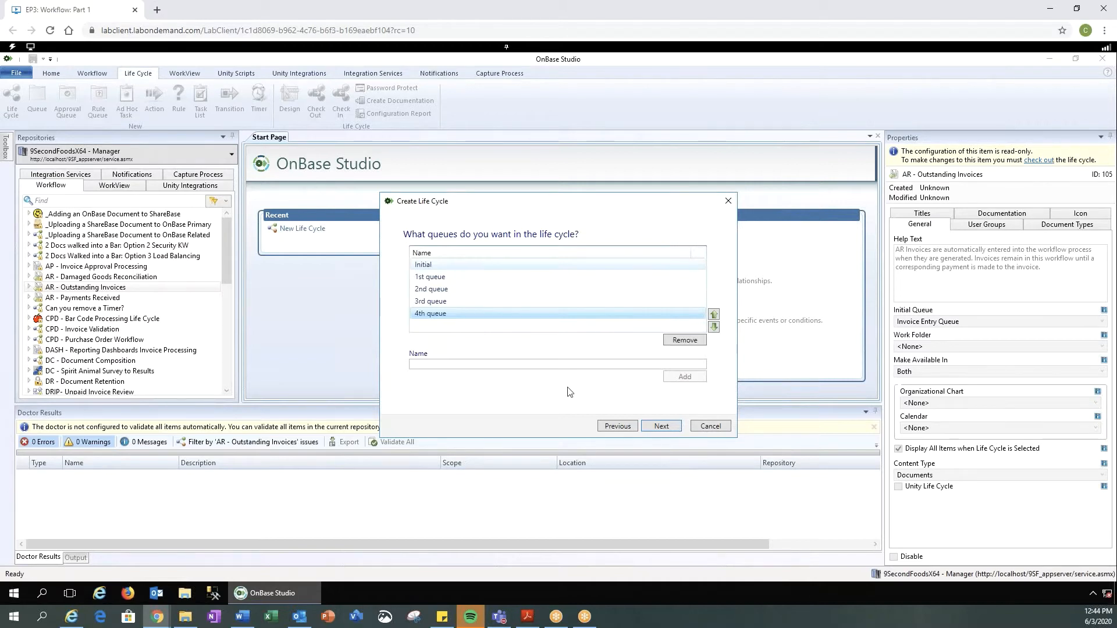
{"action": "left_click", "coordinate": [663, 426]}
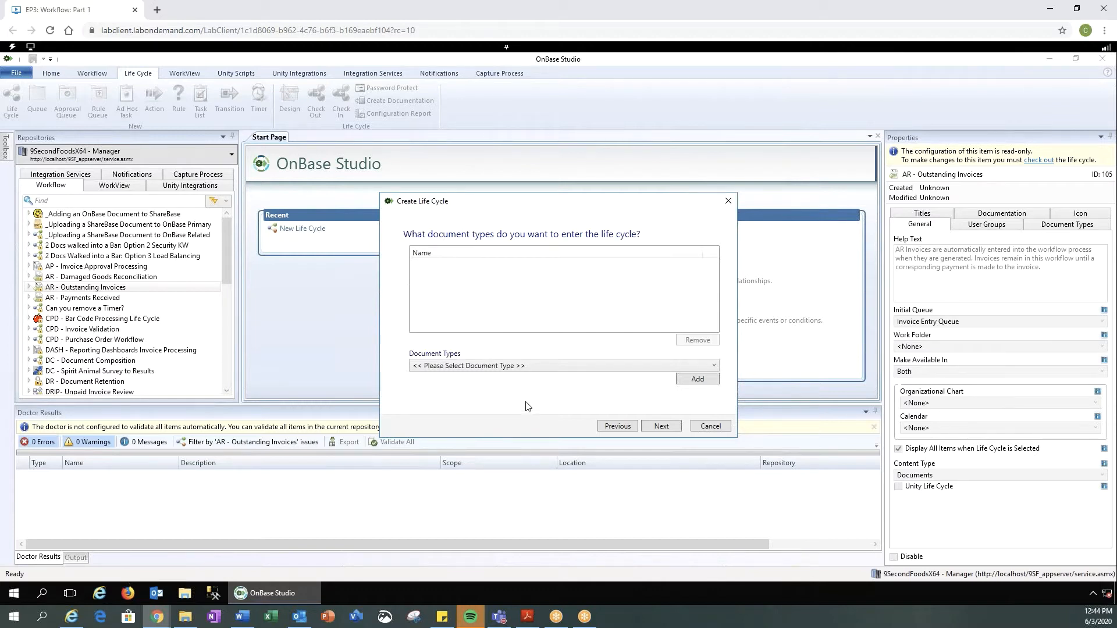
Assign the AF - W4 Form document type to the life cycle and continue to the user groups
{"action": "left_click", "coordinate": [715, 366]}
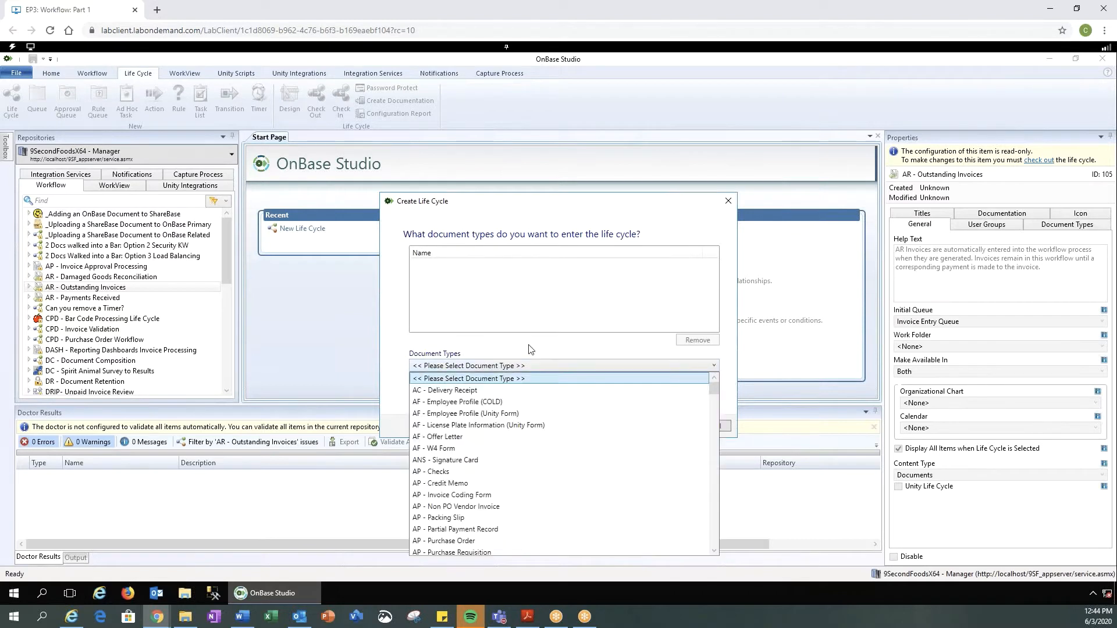
{"action": "left_click", "coordinate": [454, 448]}
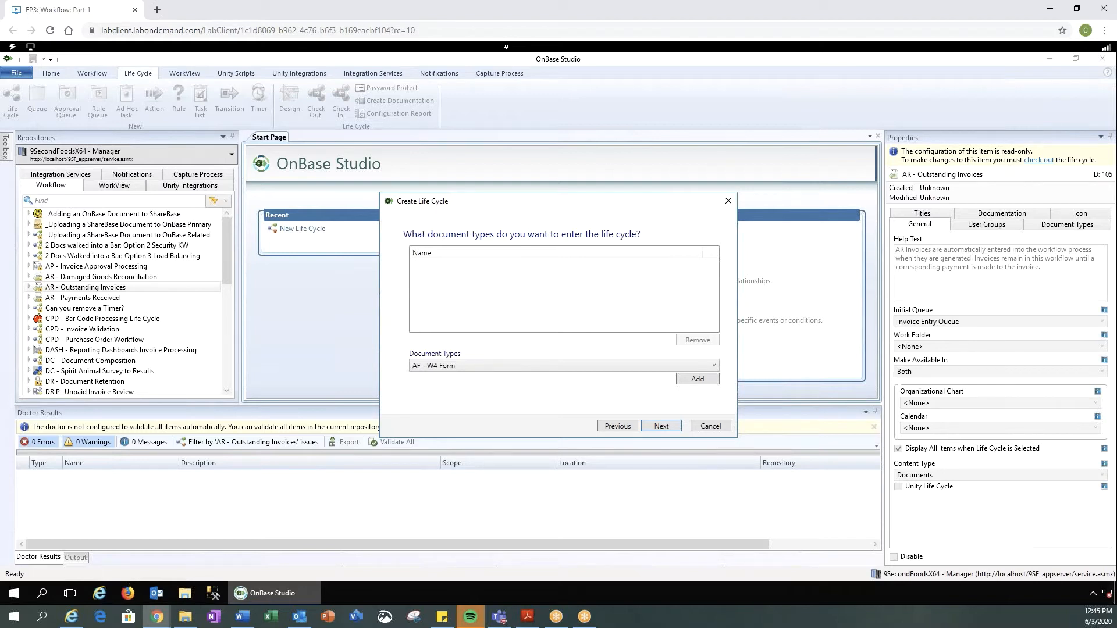
{"action": "left_click", "coordinate": [700, 381]}
{"action": "left_click", "coordinate": [670, 429]}
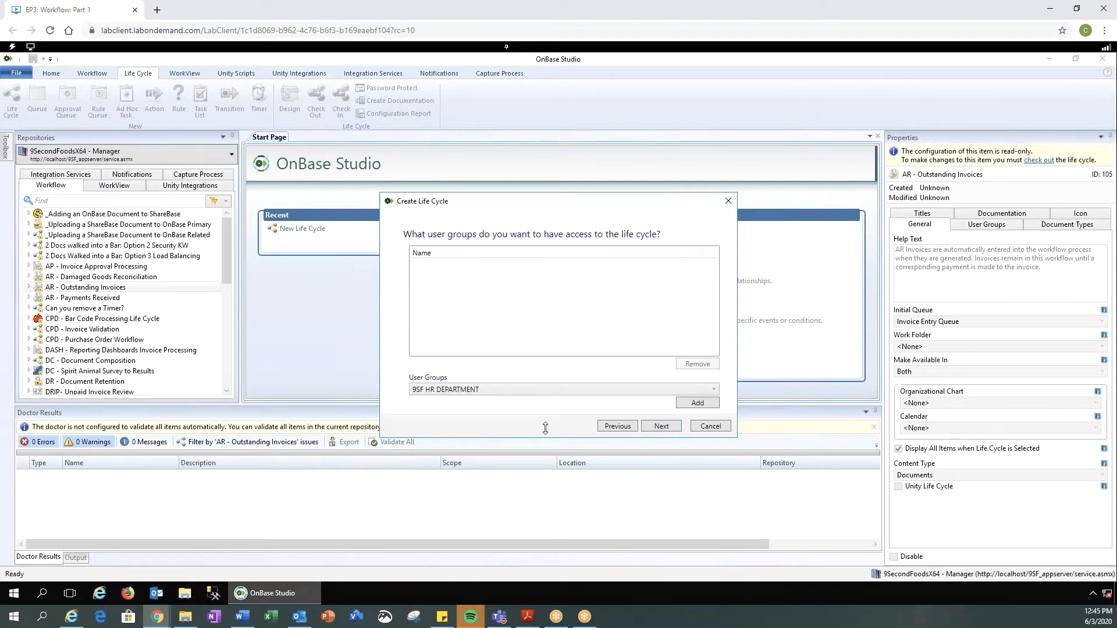
Give the MANAGER user group access, review the summary and finish creating the life cycle
{"action": "left_click", "coordinate": [539, 389]}
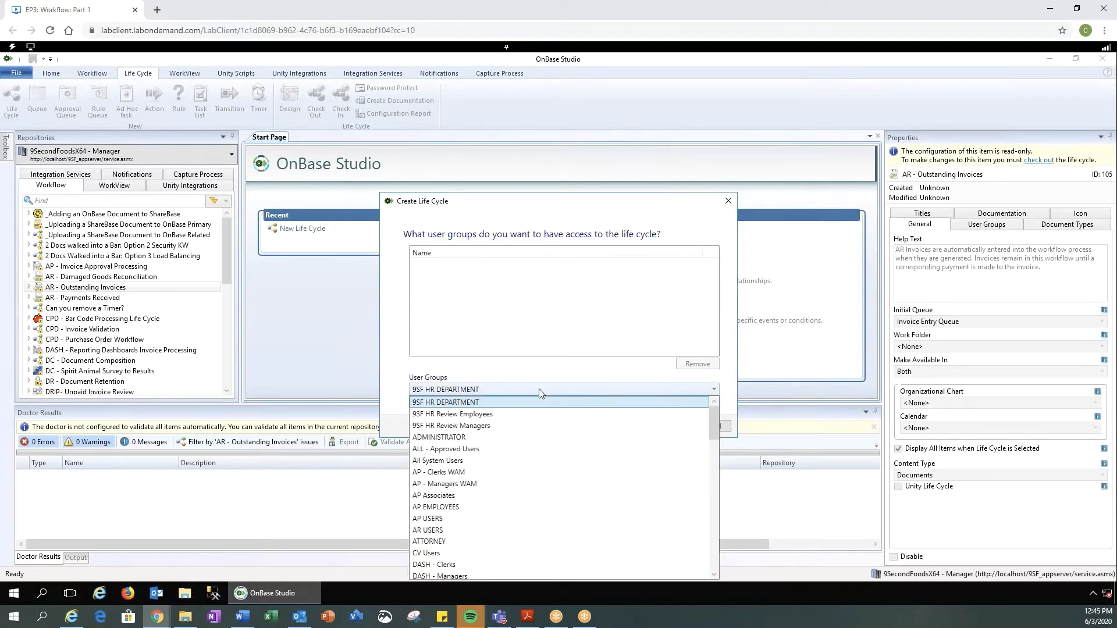
{"action": "key", "text": "m"}
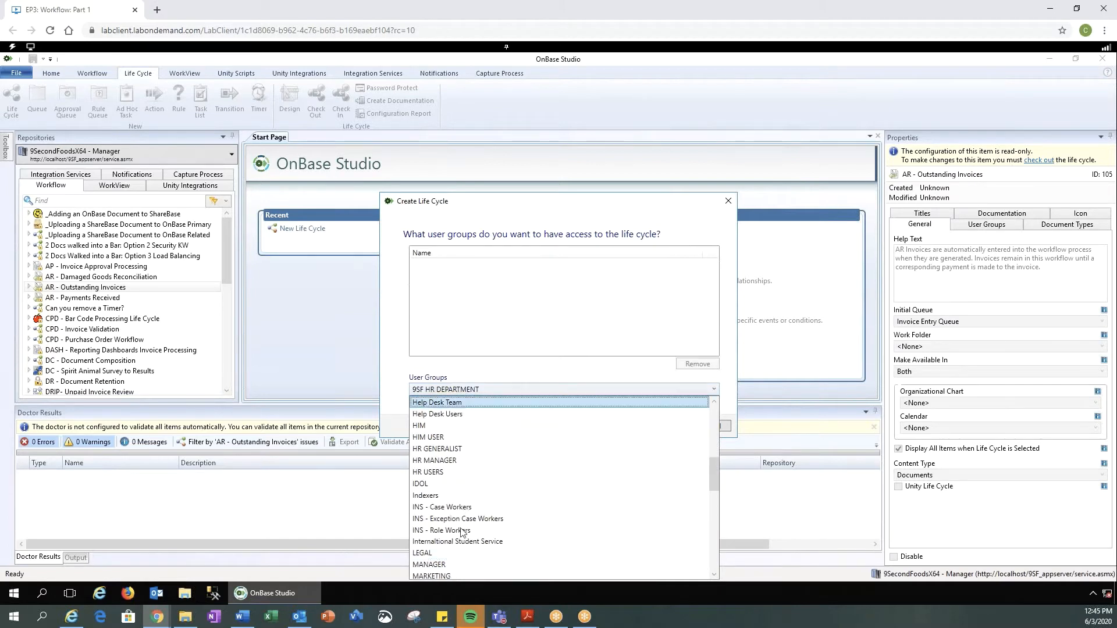
{"action": "left_click", "coordinate": [449, 566]}
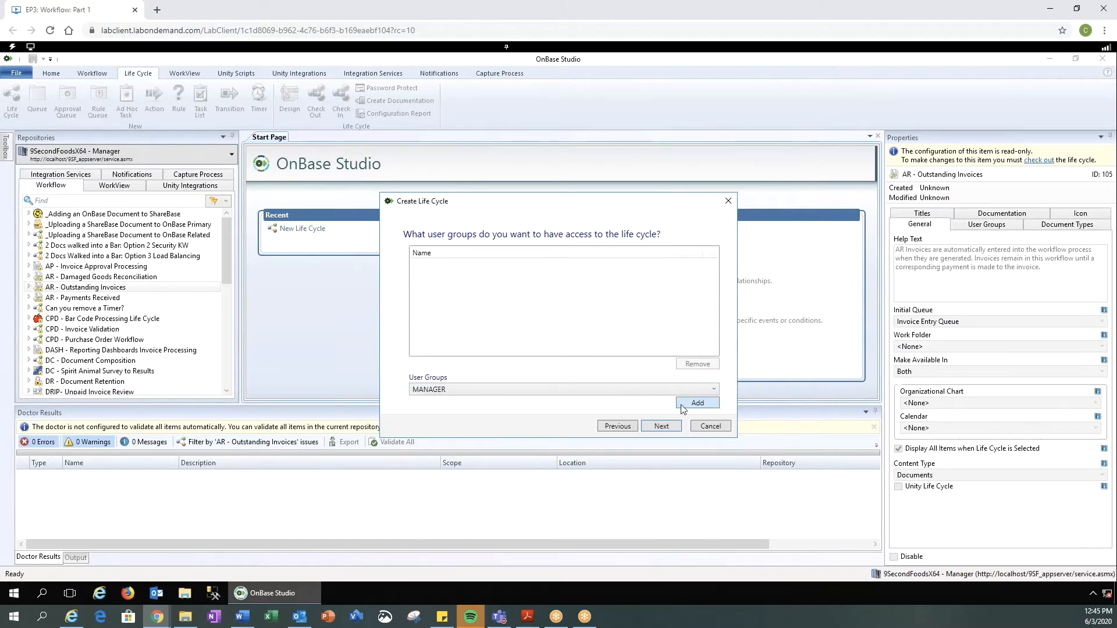
{"action": "left_click", "coordinate": [693, 403]}
{"action": "left_click", "coordinate": [663, 426]}
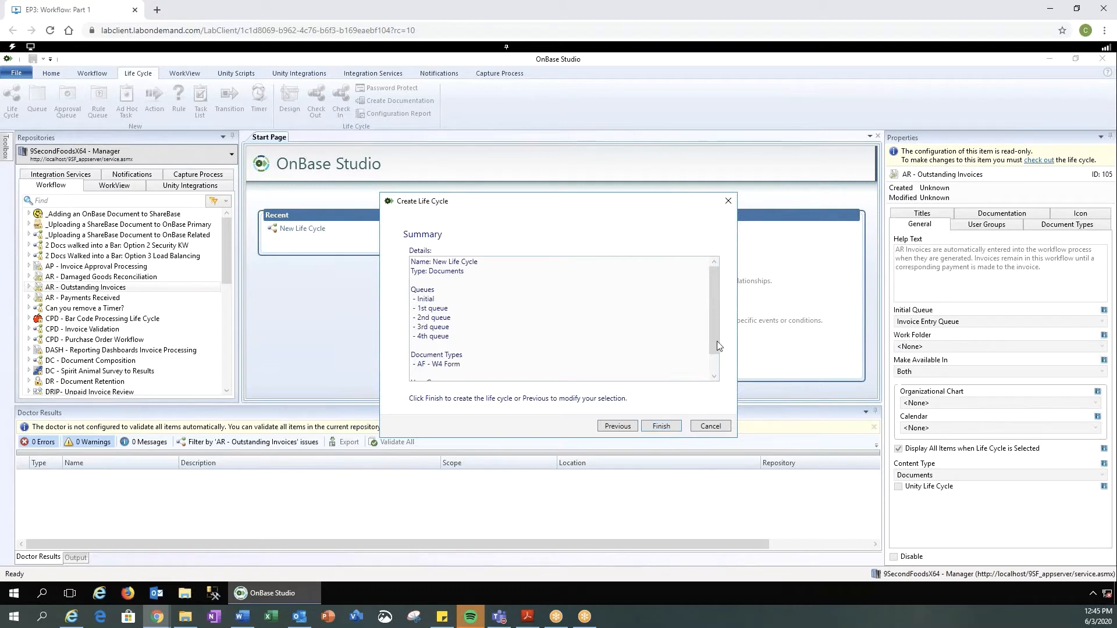
{"action": "scroll", "coordinate": [715, 365], "scroll_direction": "down", "scroll_amount": 1}
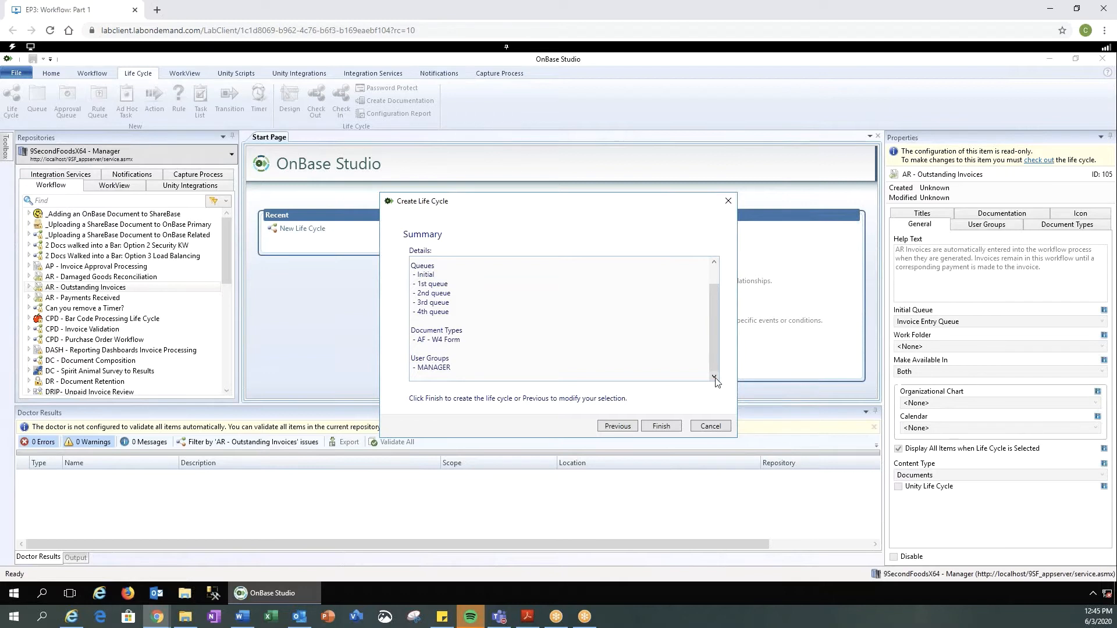
{"action": "left_click", "coordinate": [664, 427]}
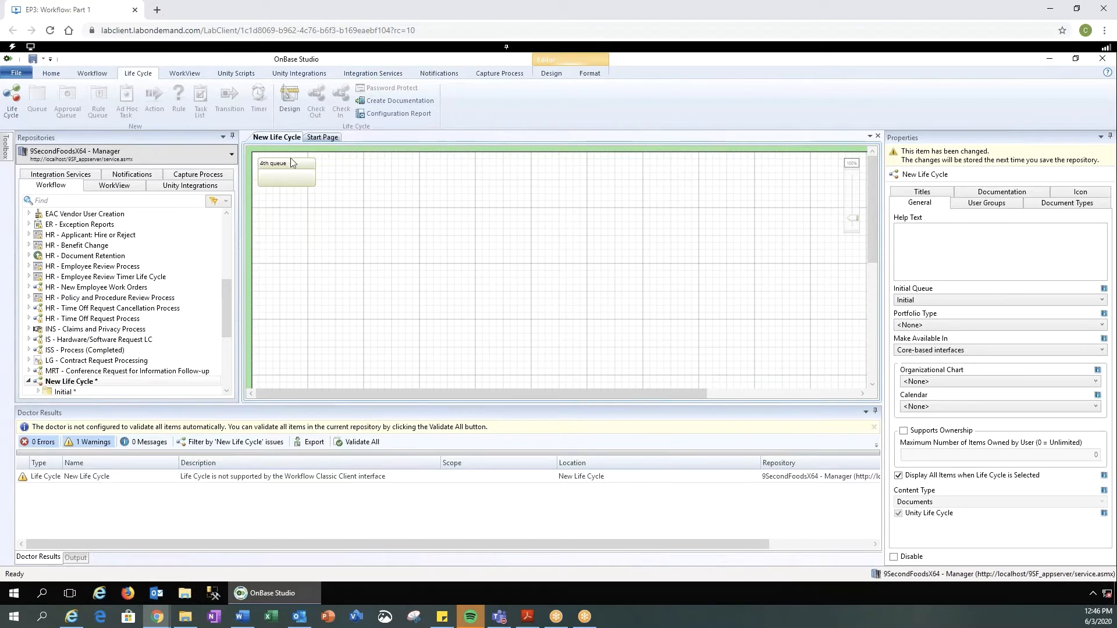
Spread the stacked numbered queues apart on the life cycle's design canvas so each one is separate
{"action": "left_click_drag", "start_coordinate": [308, 174], "coordinate": [448, 222]}
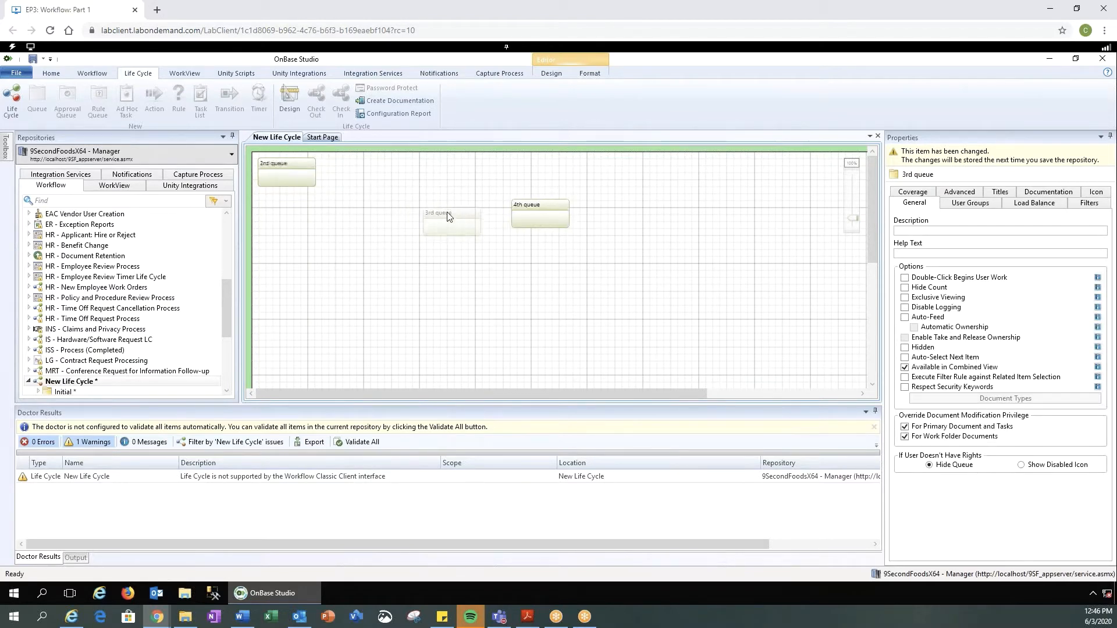
{"action": "left_click_drag", "start_coordinate": [300, 169], "coordinate": [353, 215]}
{"action": "left_click_drag", "start_coordinate": [301, 165], "coordinate": [401, 174]}
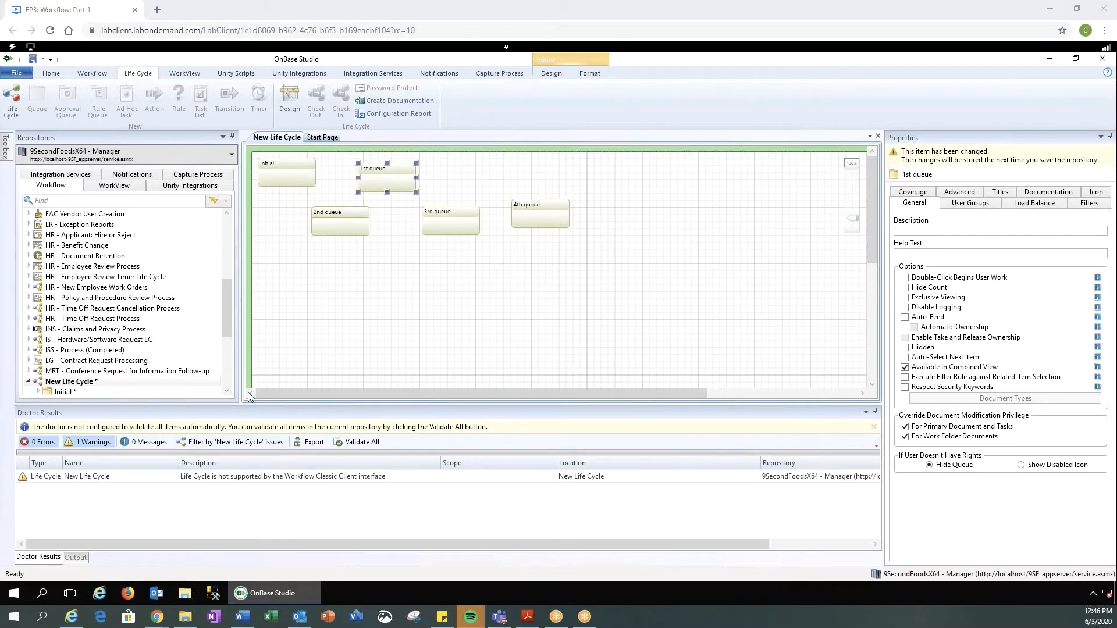
Set New Life Cycle's help text to "This life cycle is used for AP to process their invoices."
{"action": "left_click_drag", "start_coordinate": [227, 325], "coordinate": [228, 362]}
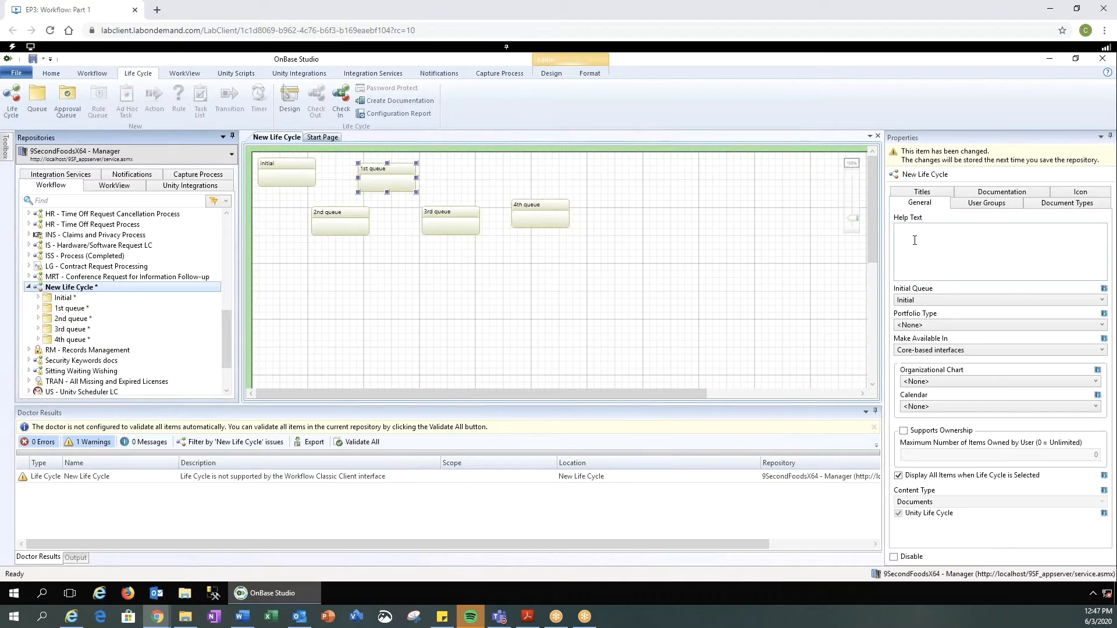
{"action": "left_click", "coordinate": [914, 240]}
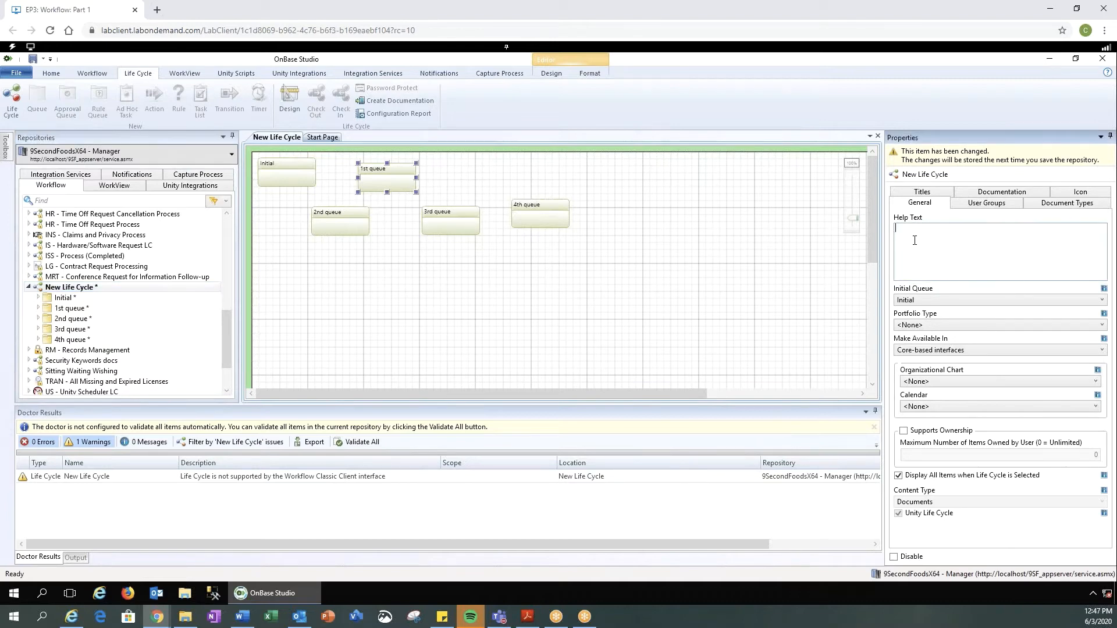
{"action": "type", "text": "This life cycle is used for AP to proi"}
{"action": "key", "text": "BackSpace"}
{"action": "key", "text": "BackSpace"}
{"action": "type", "text": "cess thweir"}
{"action": "key", "text": "BackSpace"}
{"action": "key", "text": "BackSpace"}
{"action": "key", "text": "BackSpace"}
{"action": "key", "text": "BackSpace"}
{"action": "type", "text": "eir invoices."}
Review the user groups and document types assigned to New Life Cycle
{"action": "left_click", "coordinate": [971, 205]}
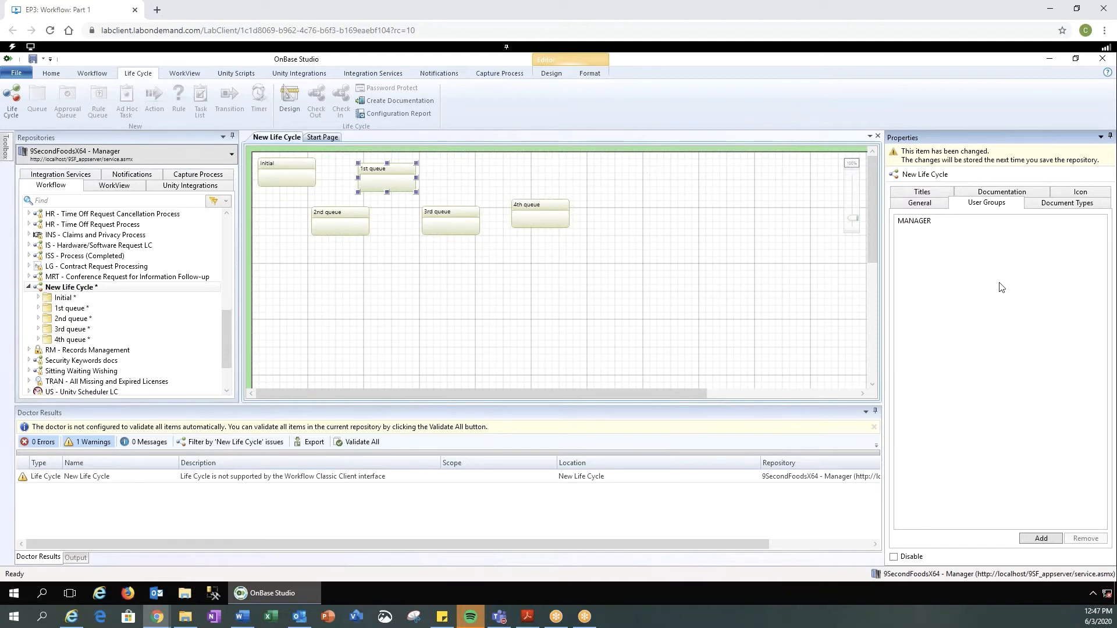
{"action": "left_click", "coordinate": [1054, 205]}
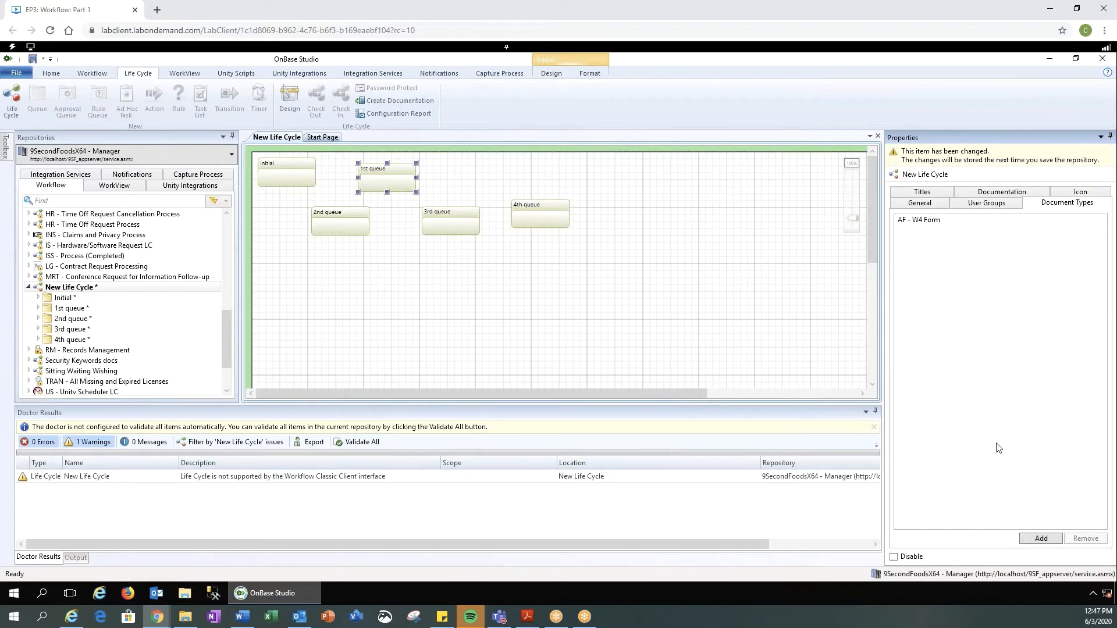
Set New Life Cycle's small icon to 3D GLASSES and open its documentation properties
{"action": "left_click", "coordinate": [1089, 195]}
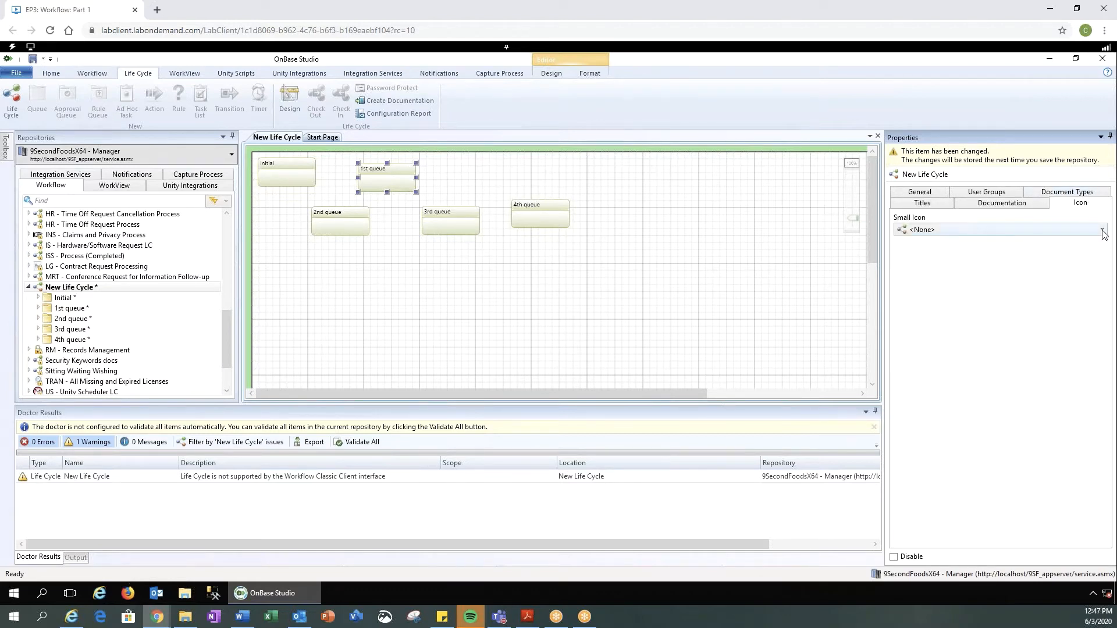
{"action": "left_click", "coordinate": [1102, 230]}
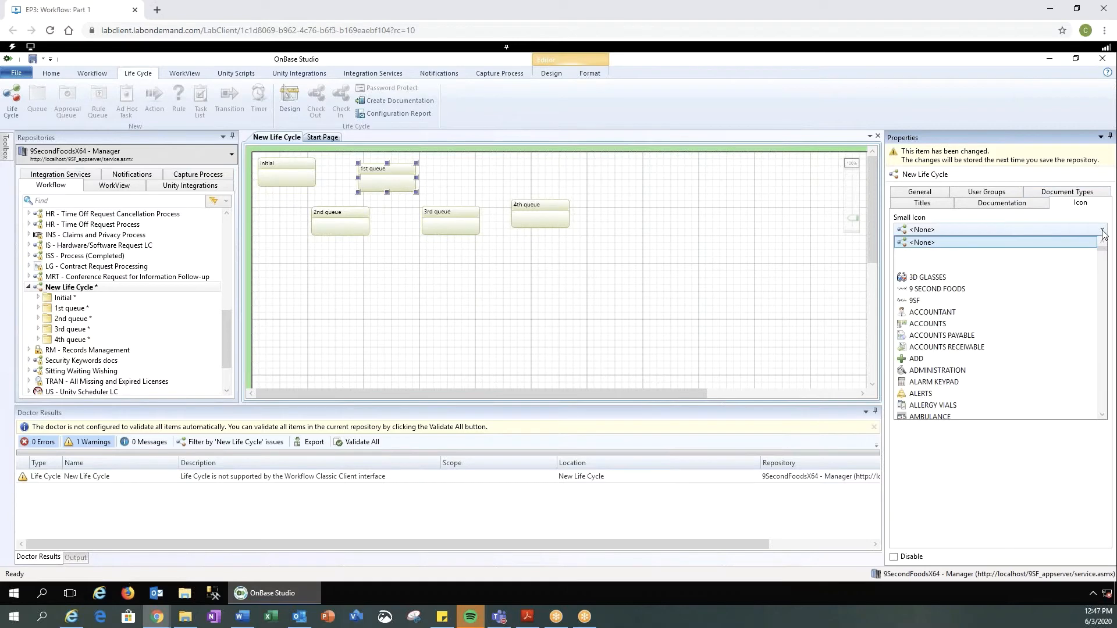
{"action": "left_click", "coordinate": [940, 280]}
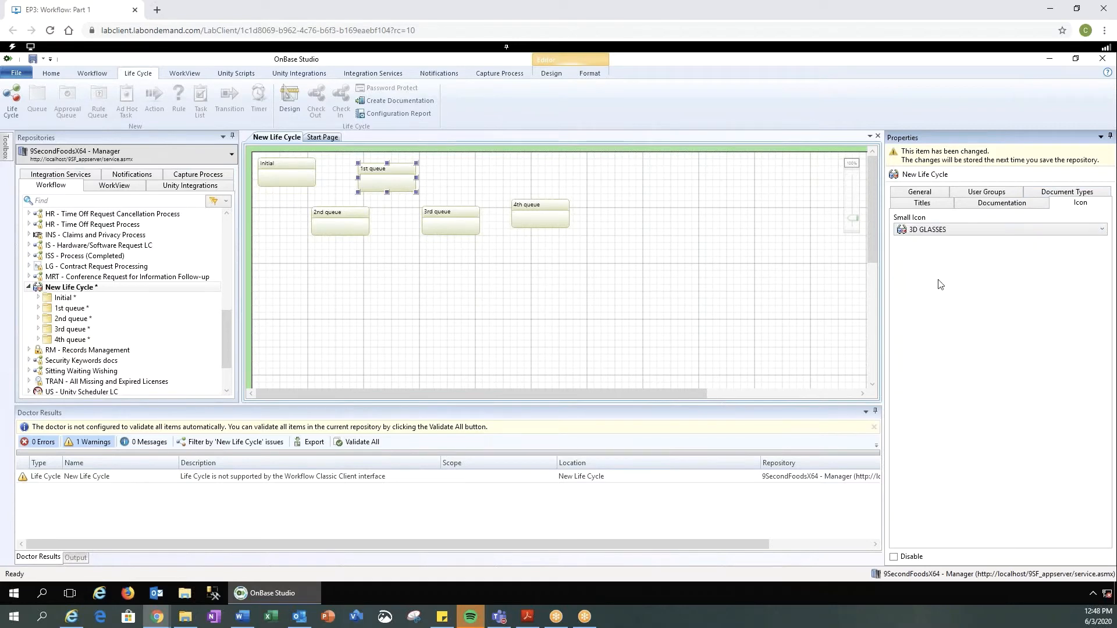
{"action": "left_click", "coordinate": [1009, 209]}
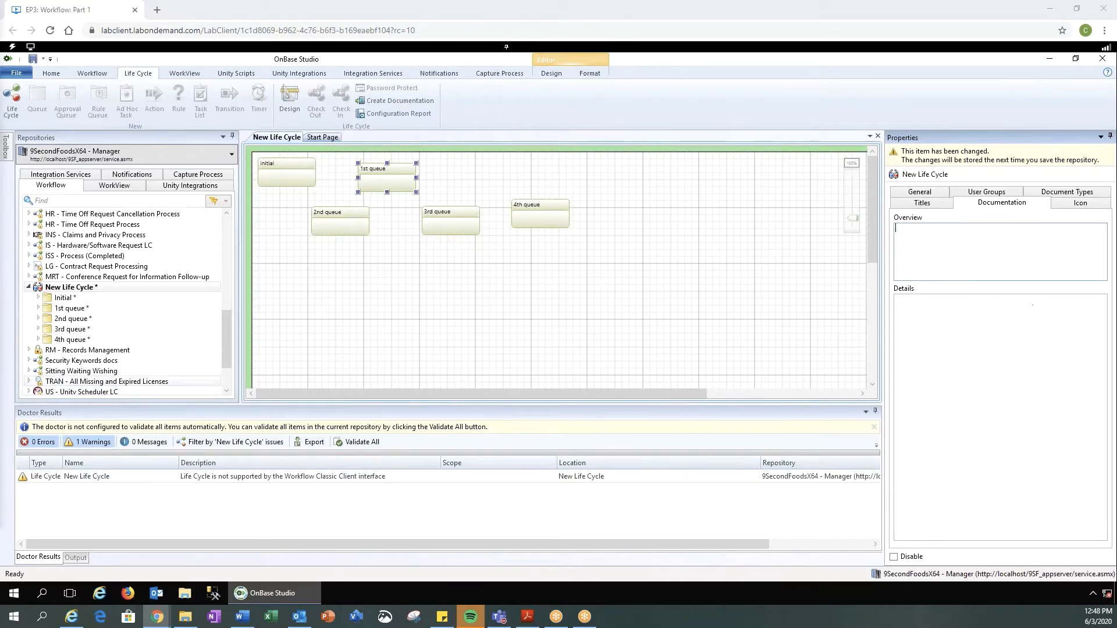
View New Life Cycle's title settings, and expand its Initial queue to open the System Work properties
{"action": "left_click", "coordinate": [922, 203]}
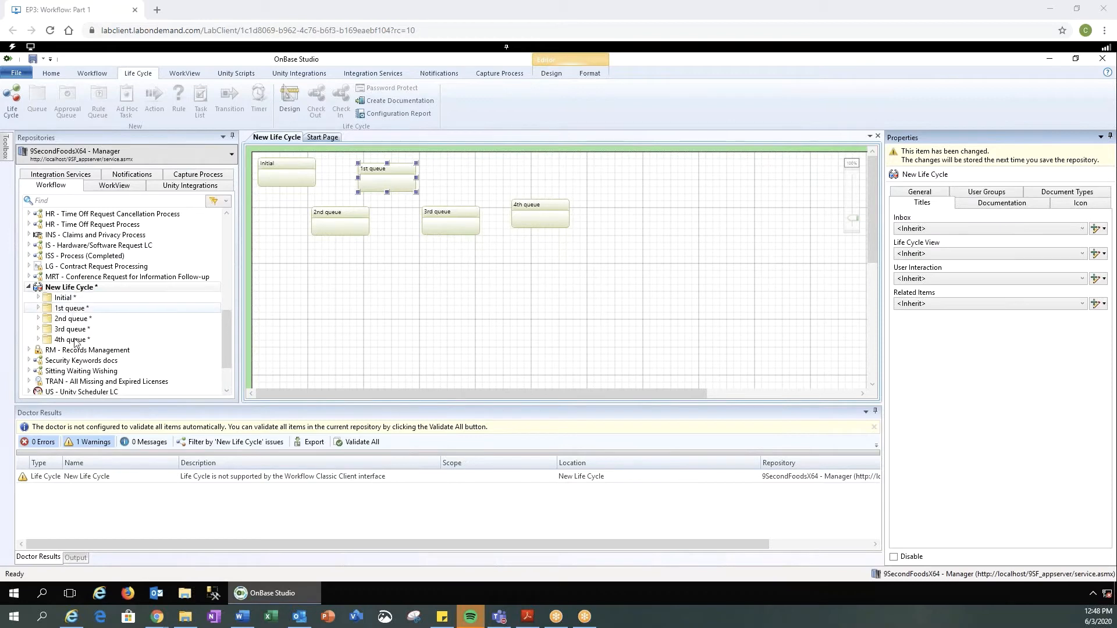
{"action": "left_click", "coordinate": [39, 297]}
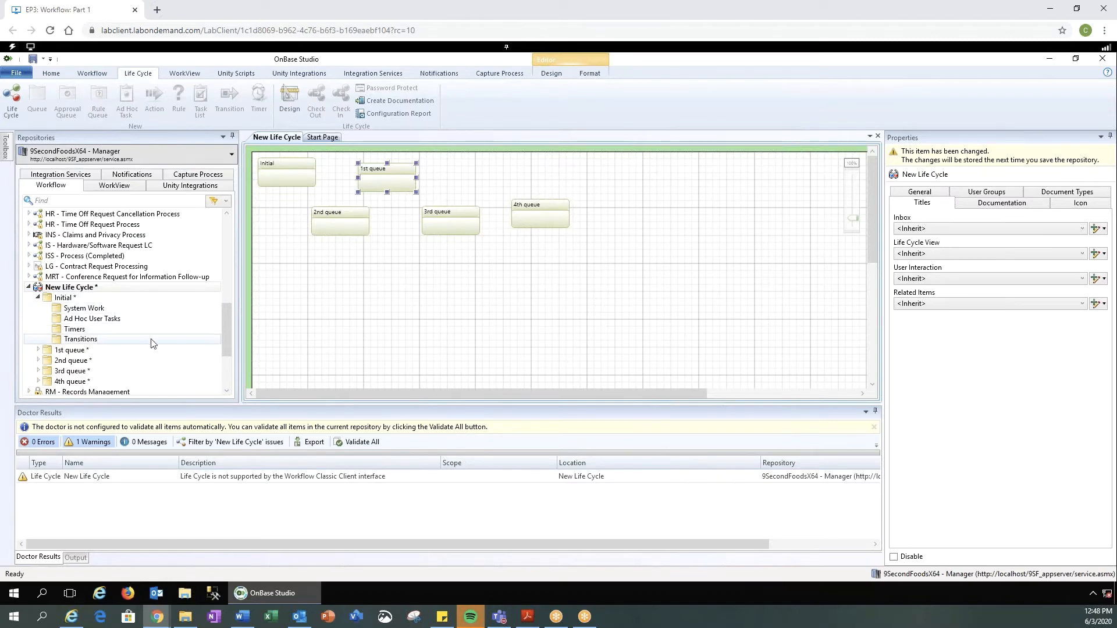
{"action": "left_click", "coordinate": [90, 310]}
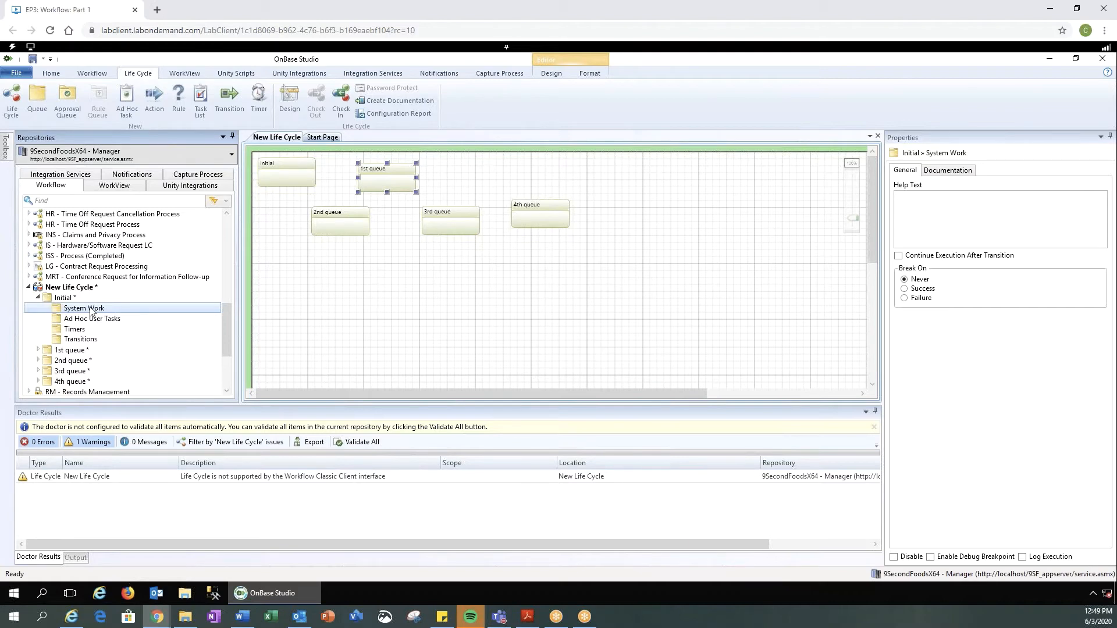
Add a rule named "Is this an AP Invoice document?" under the Initial queue's System Work
{"action": "right_click", "coordinate": [92, 312]}
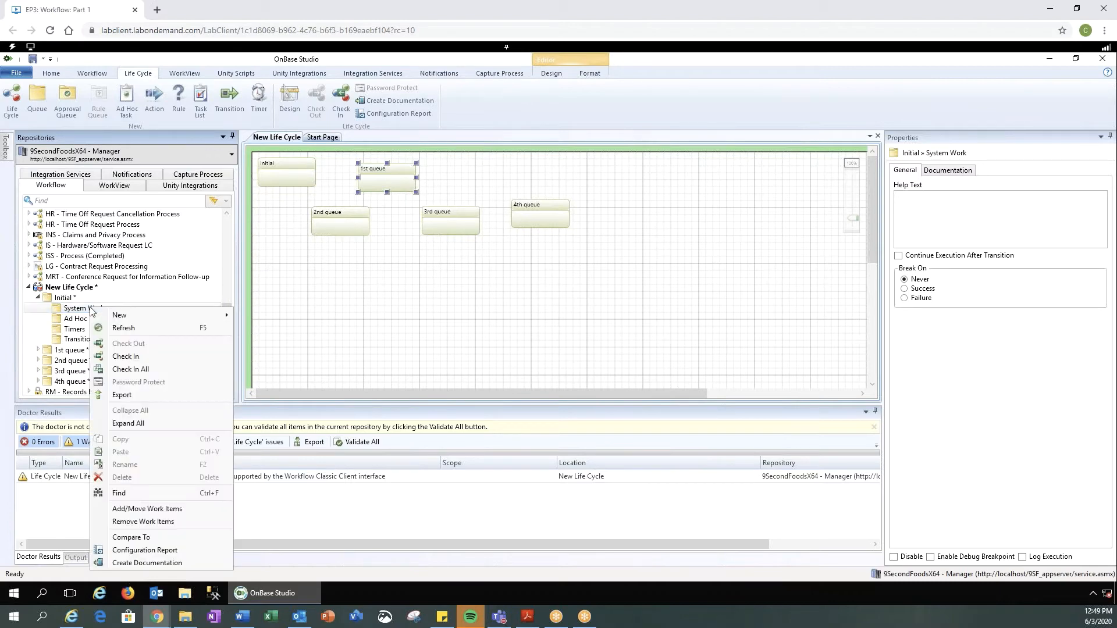
{"action": "mouse_move", "coordinate": [152, 320]}
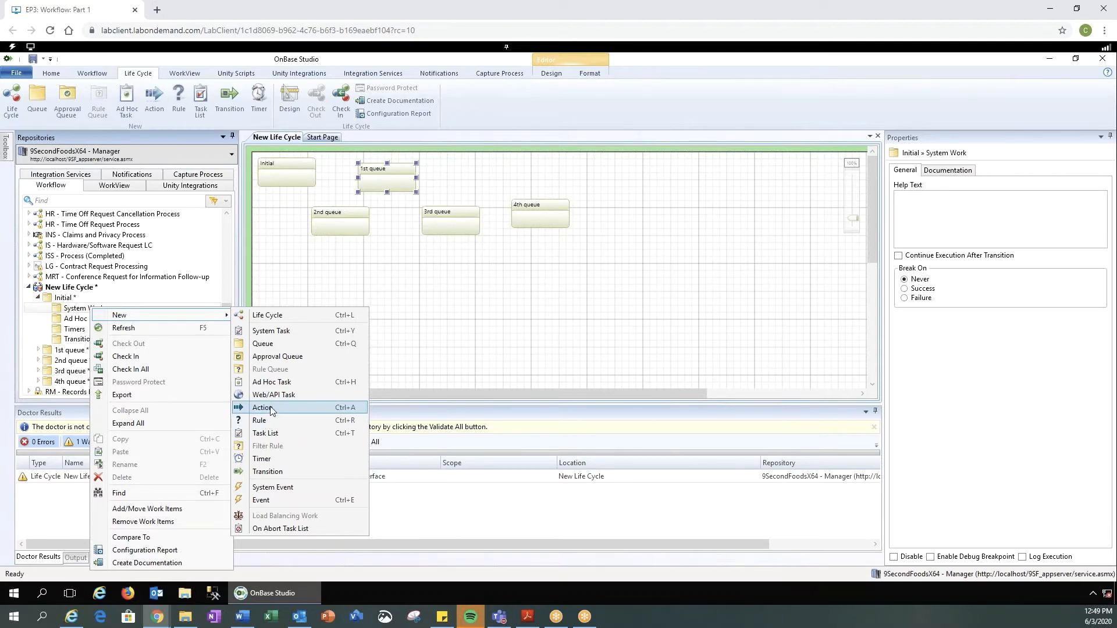
{"action": "left_click", "coordinate": [260, 420]}
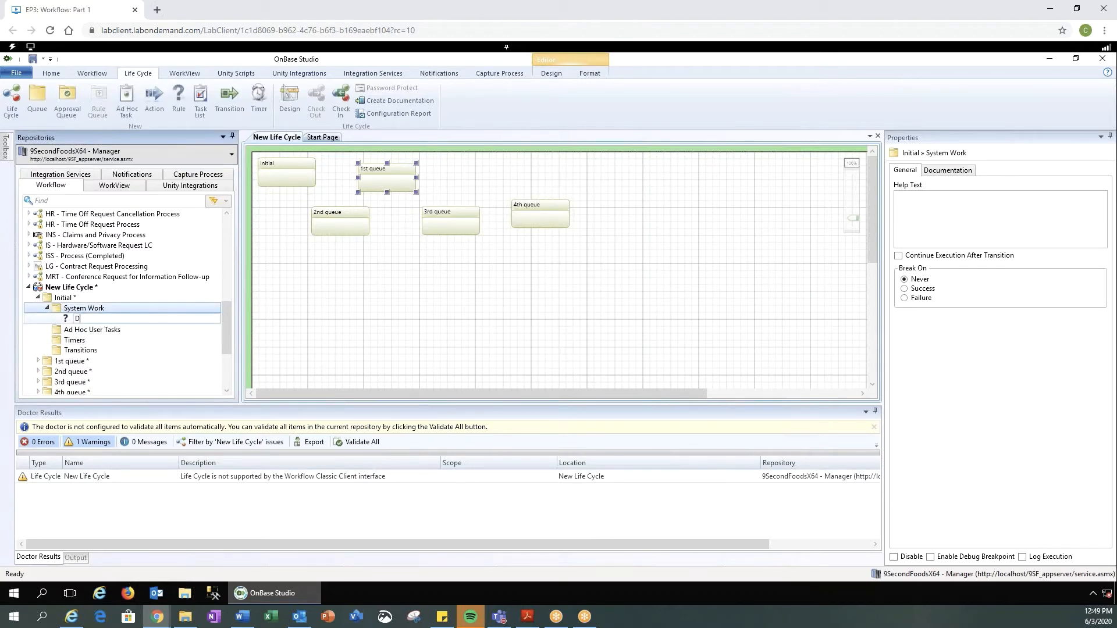
{"action": "type", "text": "Is thi"}
{"action": "type", "text": "s an"}
{"action": "type", "text": " AP Inoive"}
{"action": "key", "text": "BackSpace"}
{"action": "key", "text": "BackSpace"}
{"action": "key", "text": "BackSpace"}
{"action": "key", "text": "BackSpace"}
{"action": "type", "text": "voice document?"}
{"action": "key", "text": "Return"}
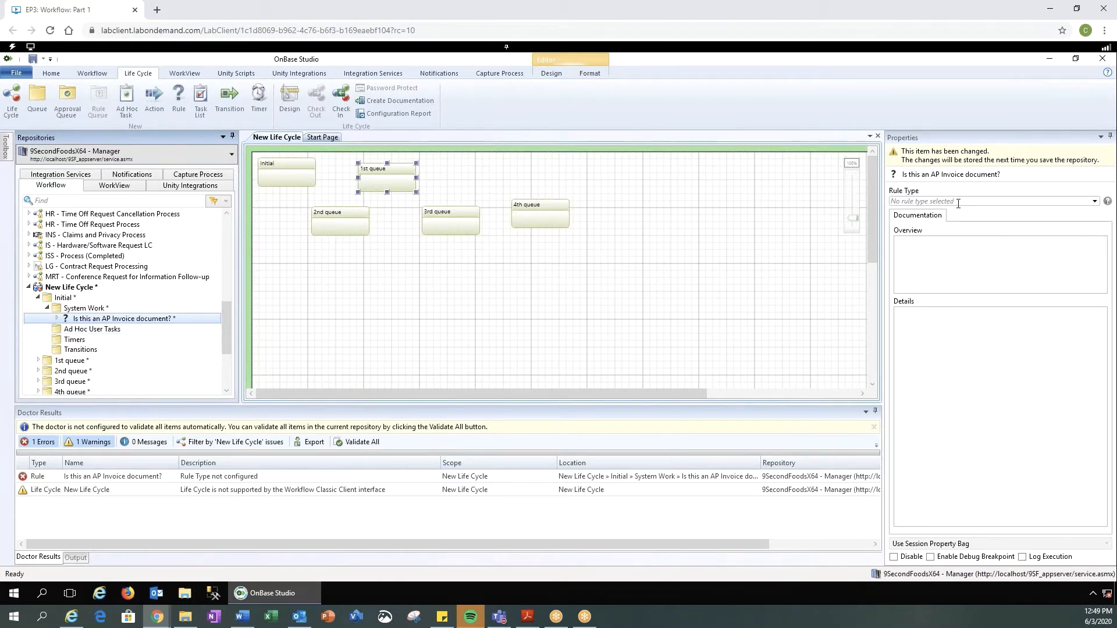
Set the new rule's type to Check Document Type and include AF - W4 Form as its document type
{"action": "left_click", "coordinate": [1095, 201]}
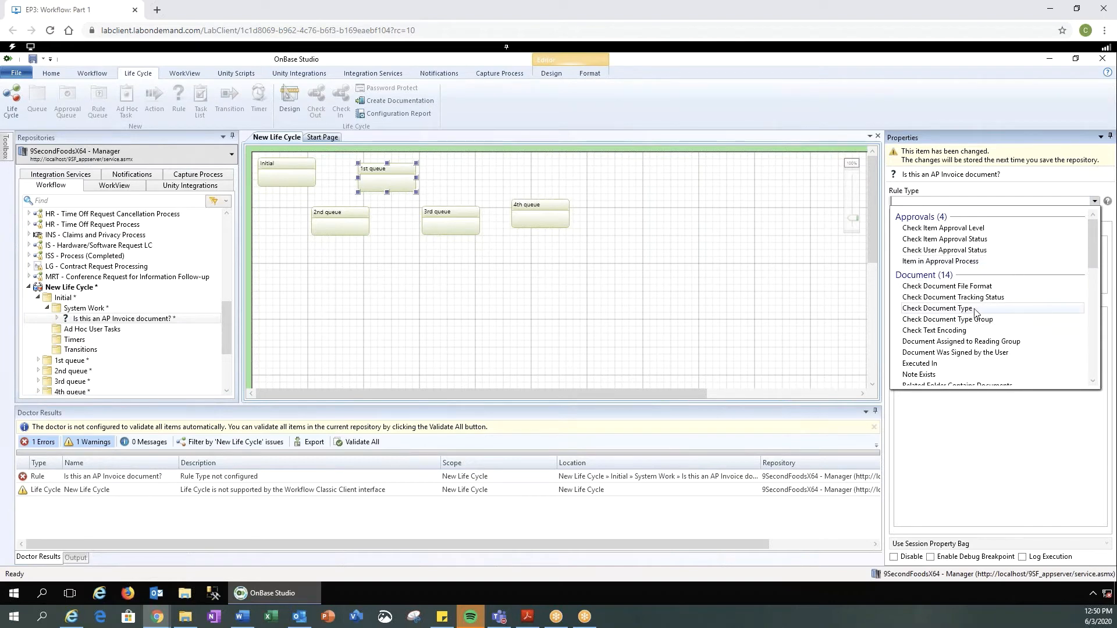
{"action": "scroll", "coordinate": [971, 314], "scroll_direction": "down", "scroll_amount": 7}
{"action": "scroll", "coordinate": [980, 317], "scroll_direction": "down", "scroll_amount": 7}
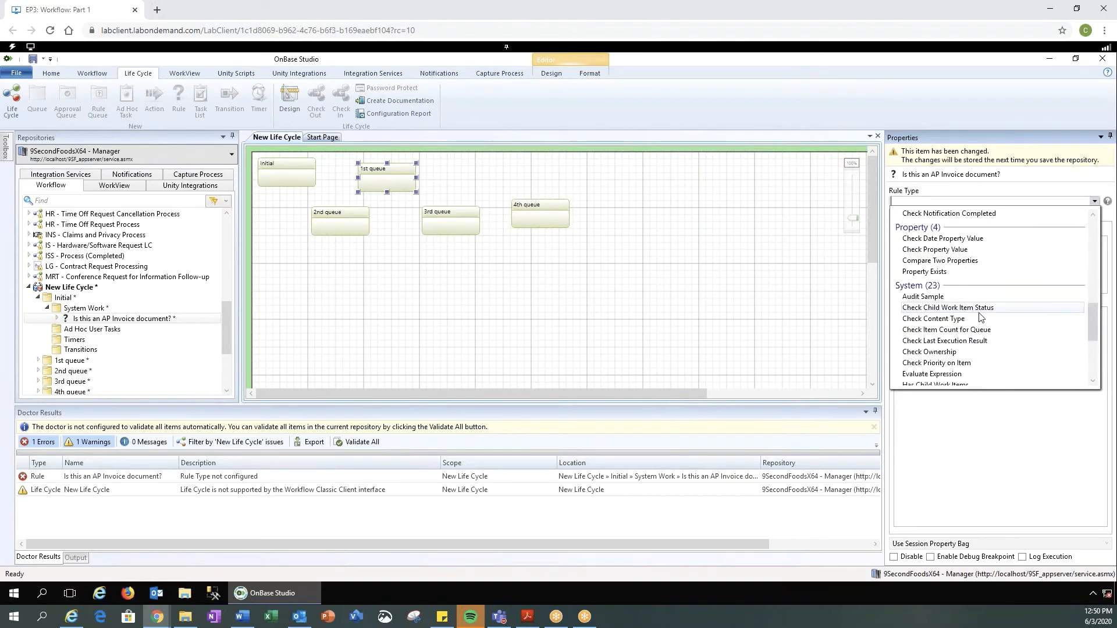
{"action": "scroll", "coordinate": [981, 318], "scroll_direction": "up", "scroll_amount": 12}
{"action": "scroll", "coordinate": [979, 314], "scroll_direction": "up", "scroll_amount": 4}
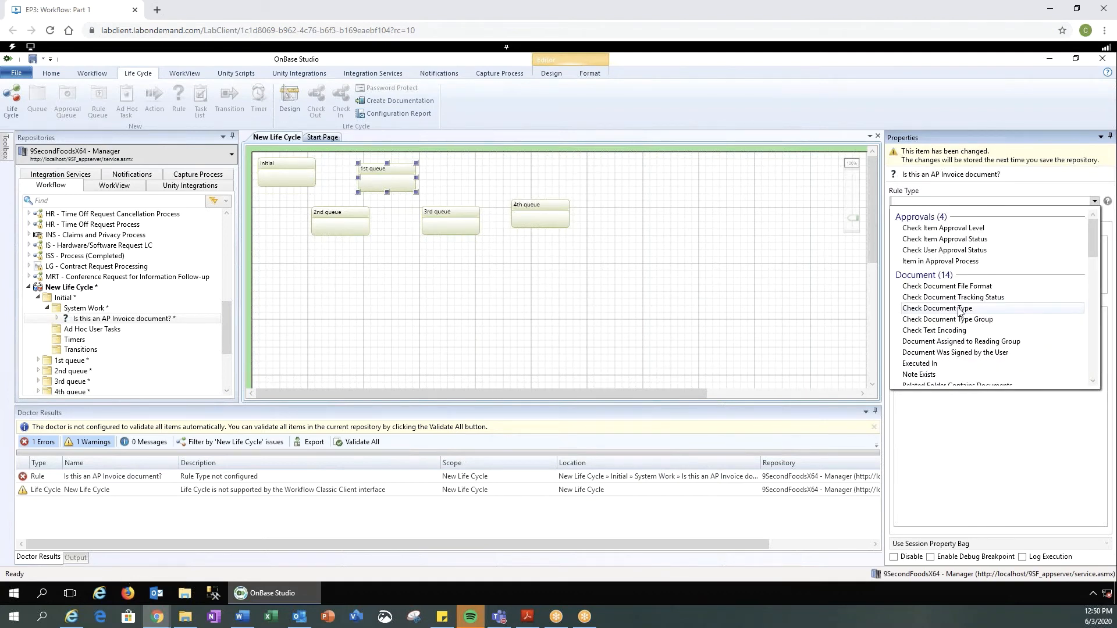
{"action": "left_click", "coordinate": [960, 309]}
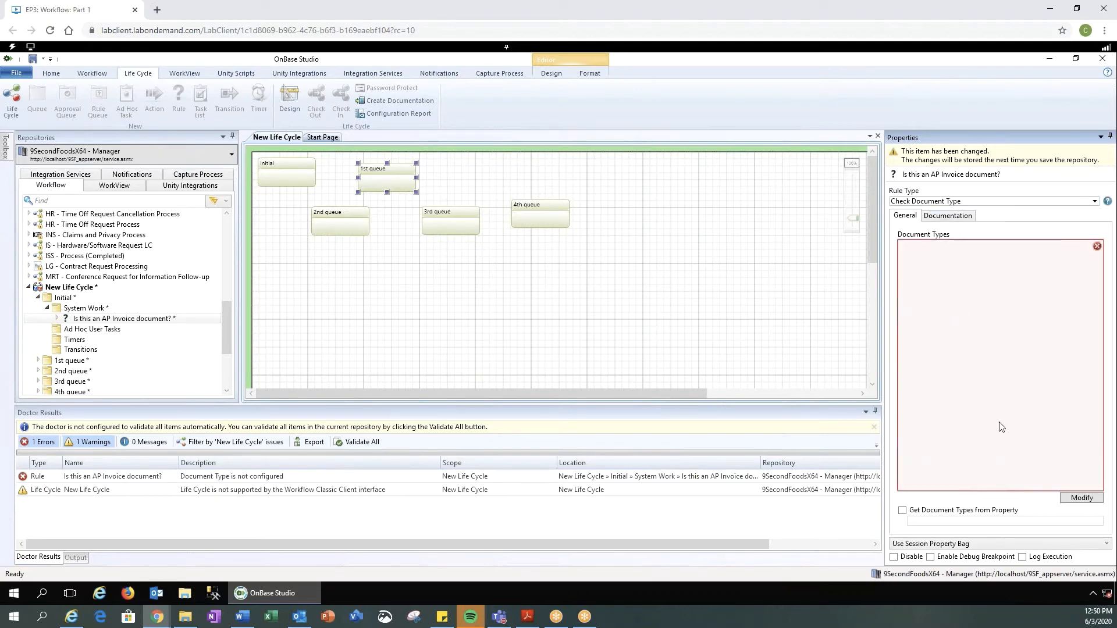
{"action": "left_click", "coordinate": [1080, 501]}
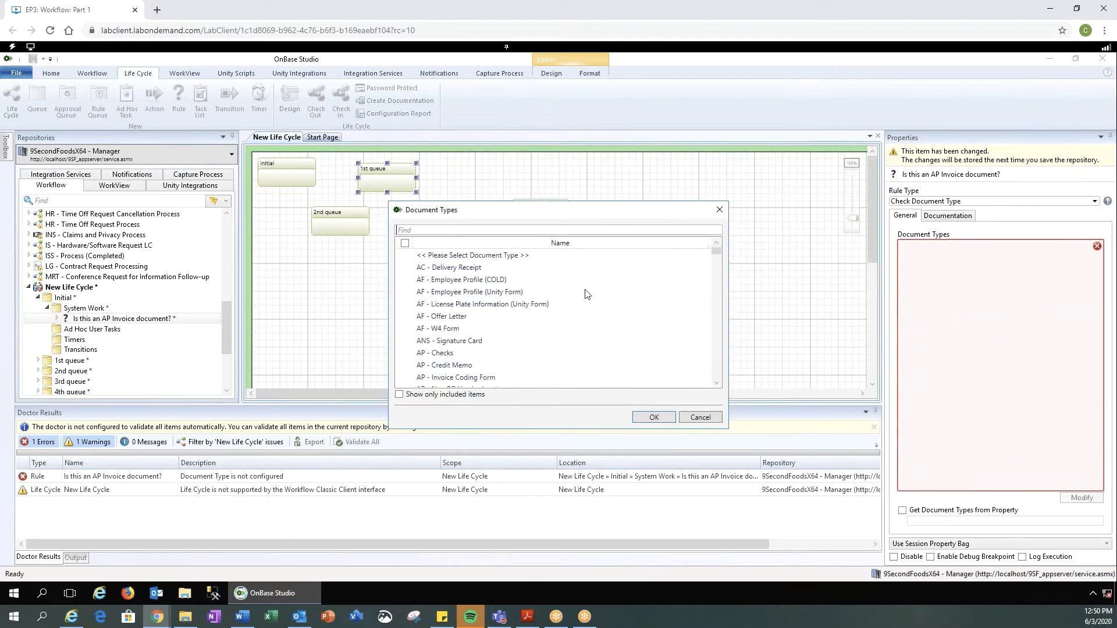
{"action": "left_click", "coordinate": [405, 328]}
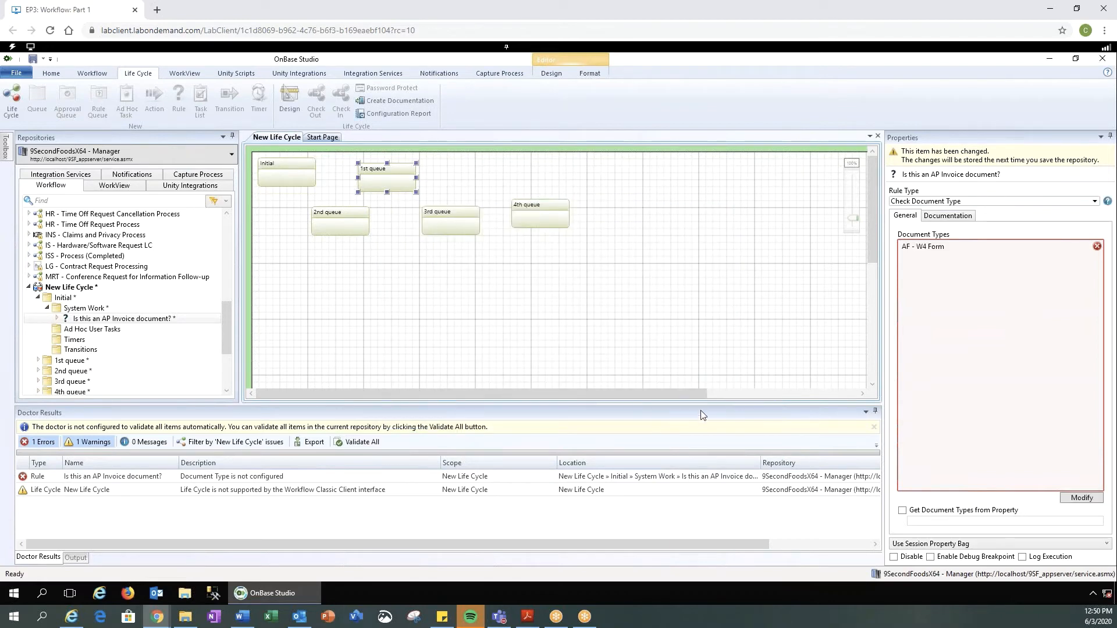
Add an action named "Route to 1st queue" under the On True branch of the AP Invoice rule
{"action": "left_click", "coordinate": [57, 319]}
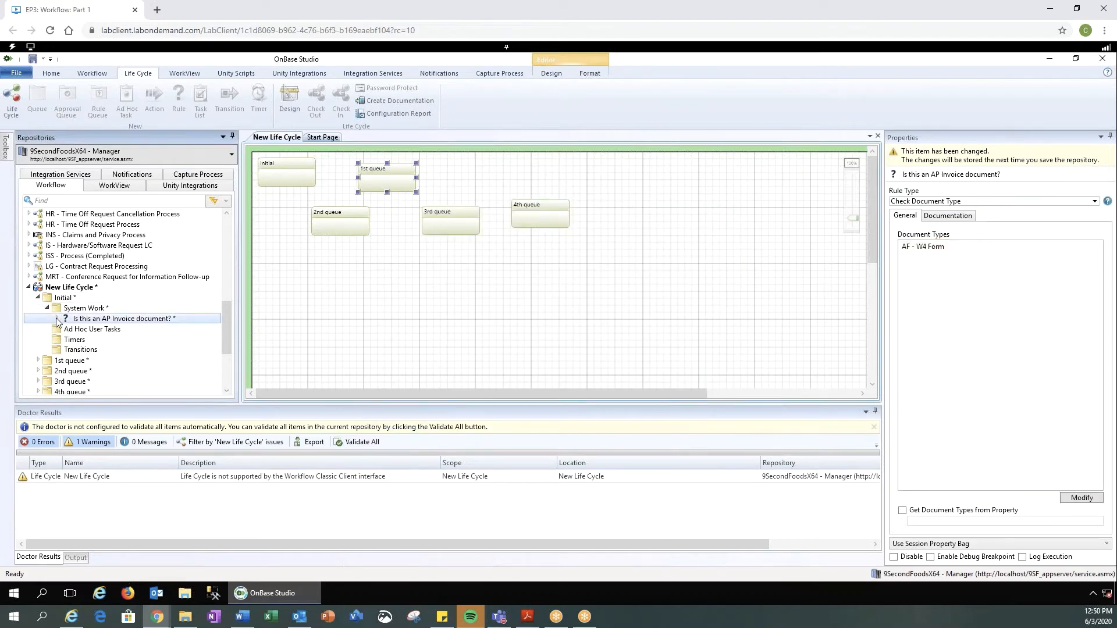
{"action": "left_click", "coordinate": [90, 320]}
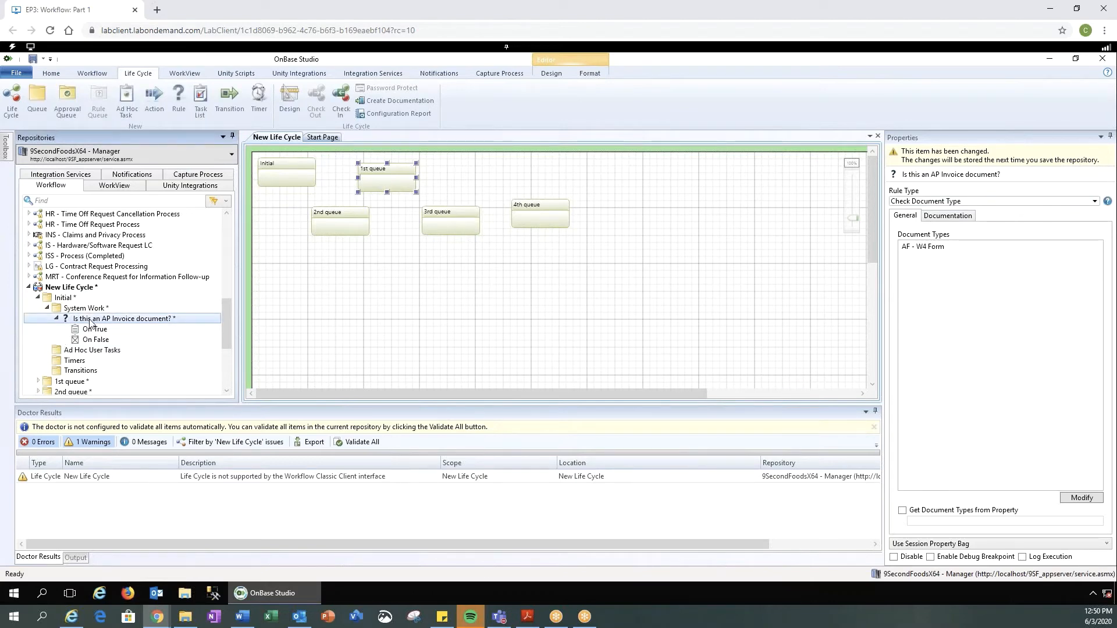
{"action": "left_click", "coordinate": [91, 331]}
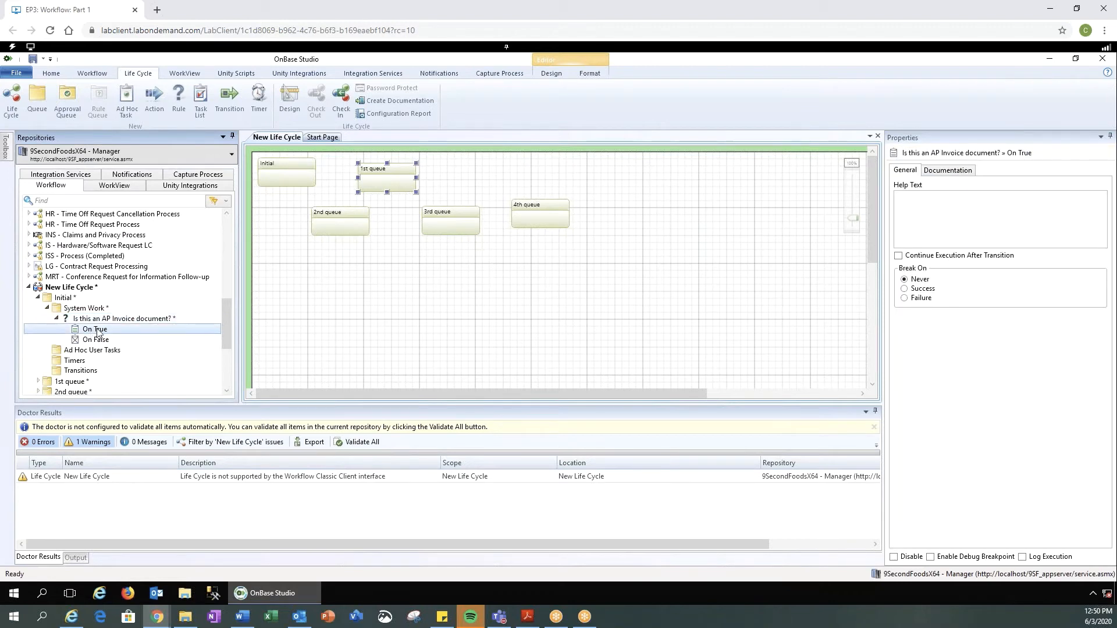
{"action": "right_click", "coordinate": [98, 332]}
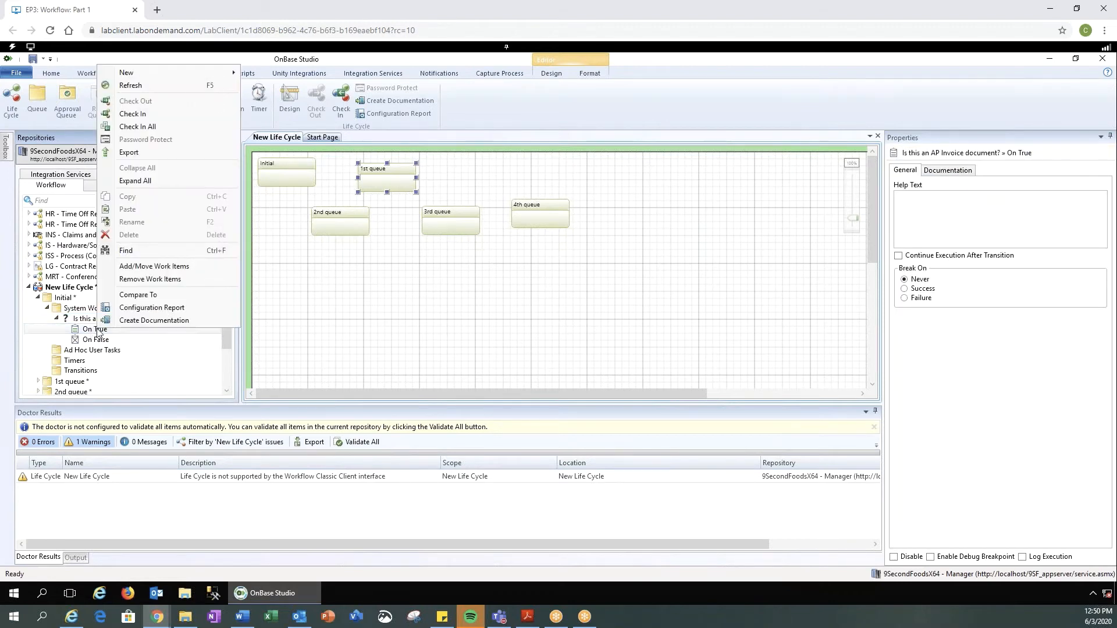
{"action": "mouse_move", "coordinate": [177, 72]}
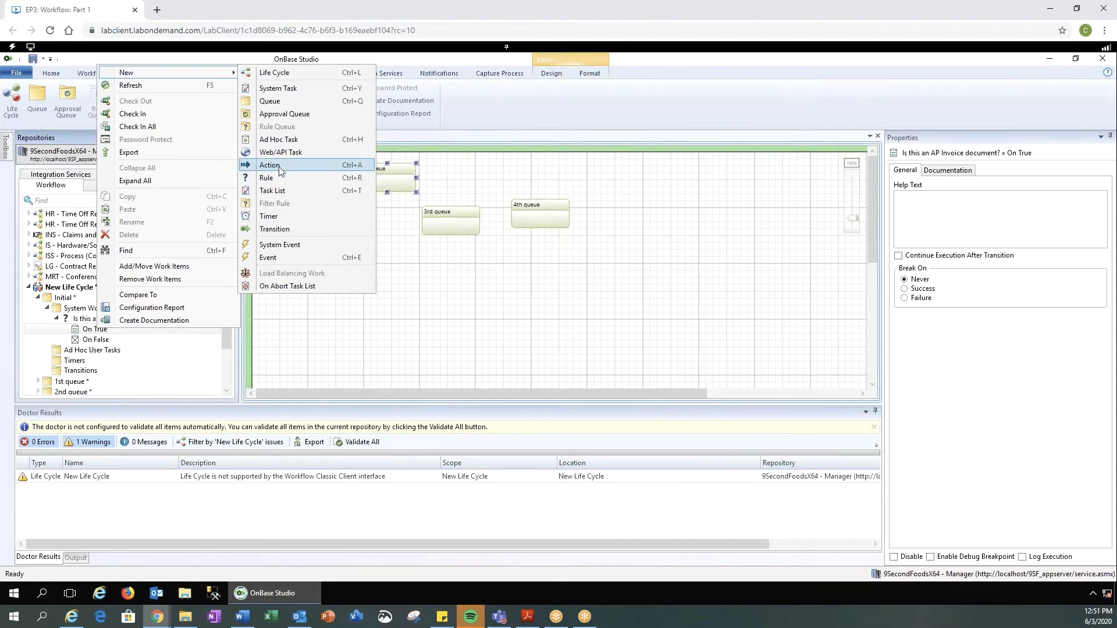
{"action": "left_click", "coordinate": [279, 167]}
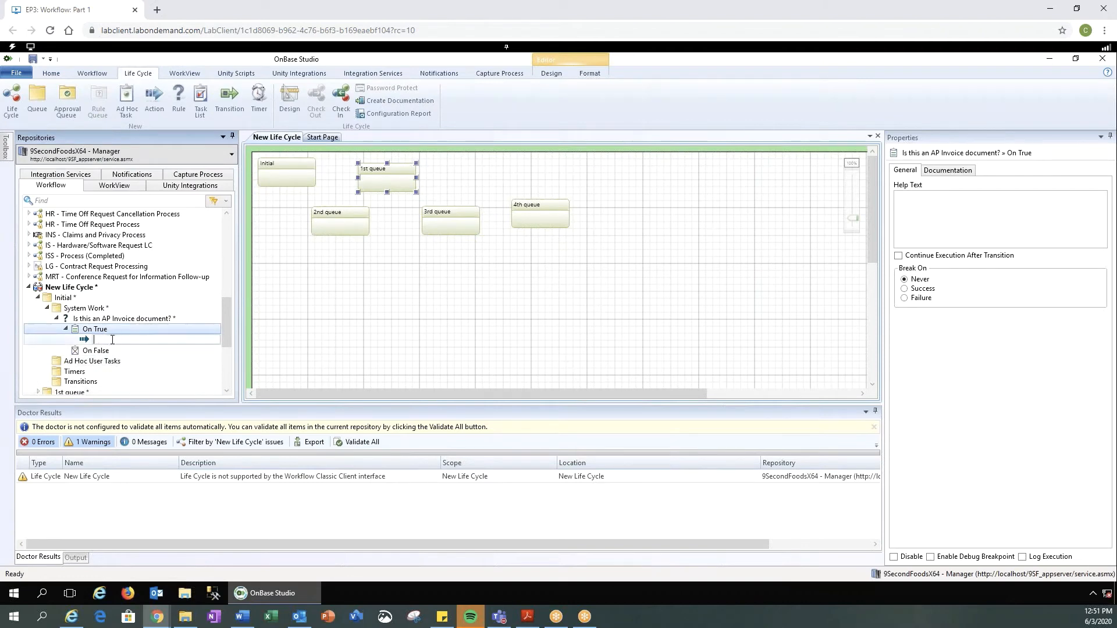
{"action": "type", "text": "Route to 1st queue"}
{"action": "key", "text": "Return"}
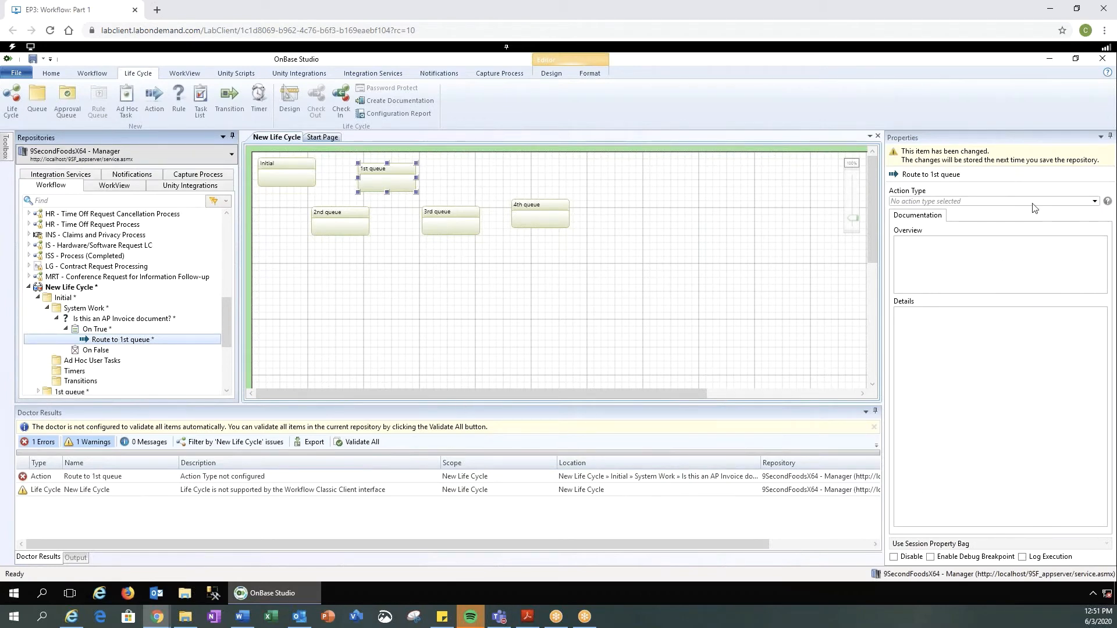
Set the action type of "Route to 1st queue" to Add Item to Other Life Cycle
{"action": "left_click", "coordinate": [1095, 202]}
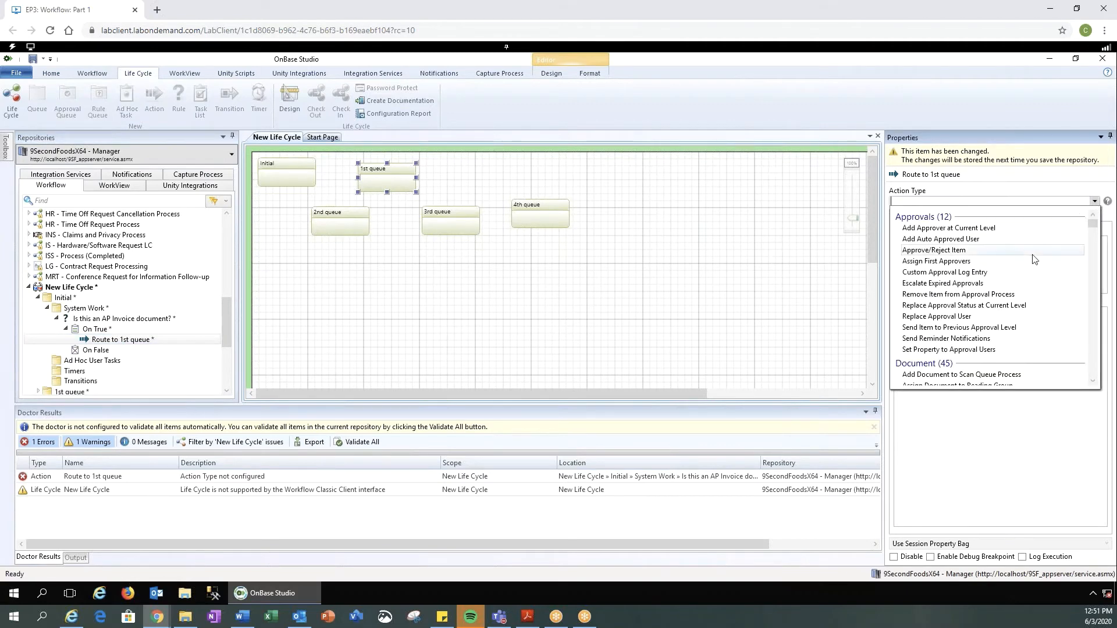
{"action": "scroll", "coordinate": [1035, 259], "scroll_direction": "down", "scroll_amount": 3}
{"action": "scroll", "coordinate": [1034, 259], "scroll_direction": "down", "scroll_amount": 2}
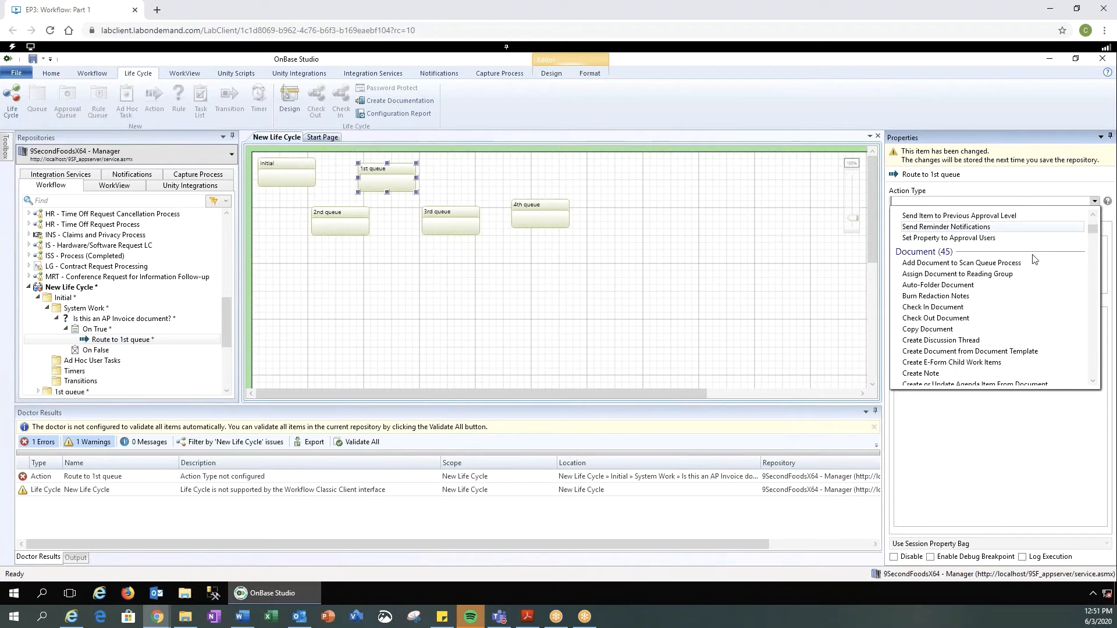
{"action": "scroll", "coordinate": [1034, 259], "scroll_direction": "down", "scroll_amount": 1}
{"action": "scroll", "coordinate": [1034, 259], "scroll_direction": "down", "scroll_amount": 2}
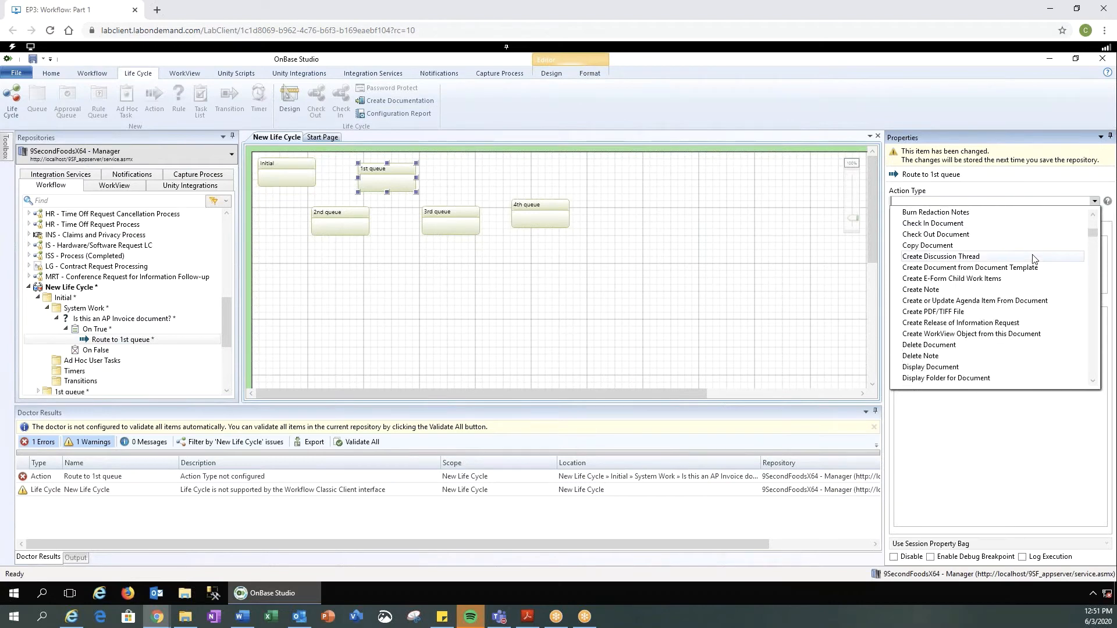
{"action": "scroll", "coordinate": [1034, 259], "scroll_direction": "down", "scroll_amount": 3}
{"action": "scroll", "coordinate": [1034, 260], "scroll_direction": "up", "scroll_amount": 3}
{"action": "scroll", "coordinate": [1034, 260], "scroll_direction": "up", "scroll_amount": 2}
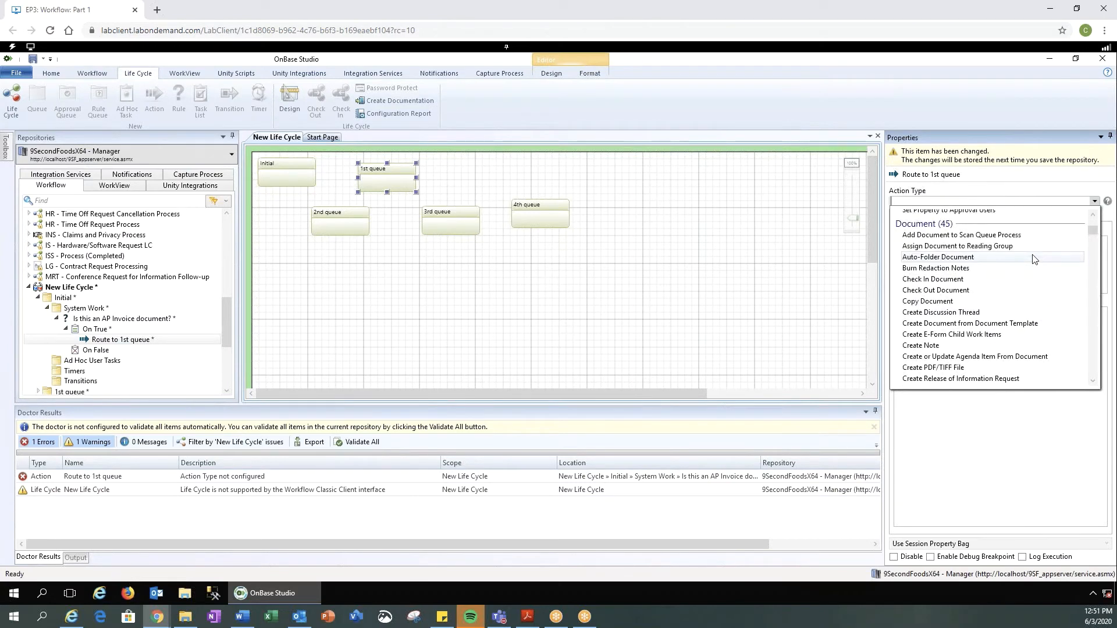
{"action": "scroll", "coordinate": [1007, 282], "scroll_direction": "down", "scroll_amount": 1}
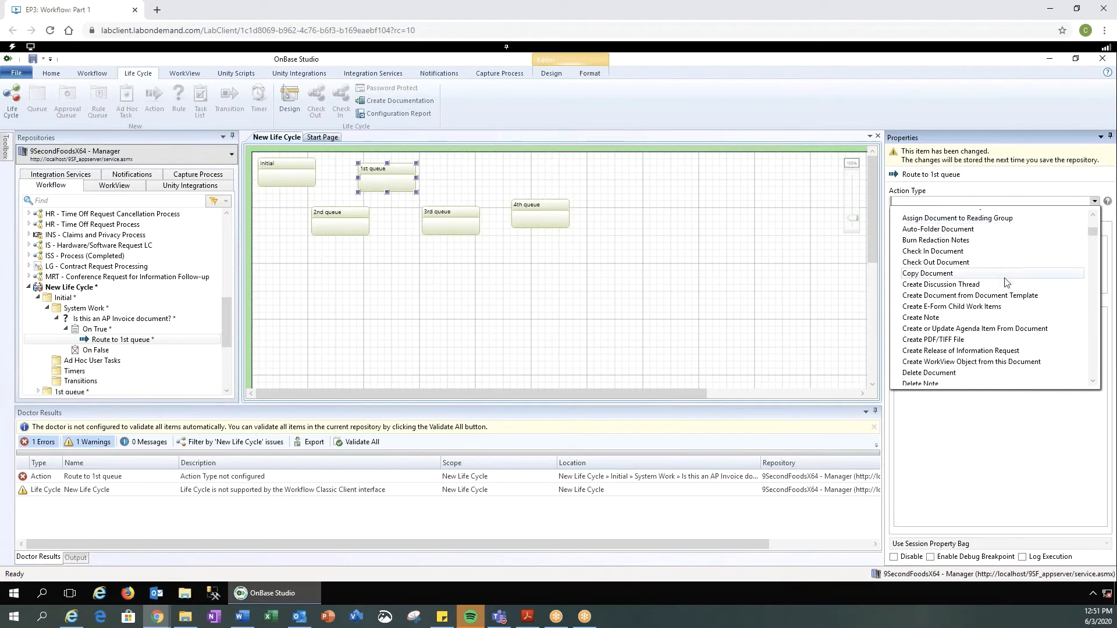
{"action": "scroll", "coordinate": [1007, 283], "scroll_direction": "down", "scroll_amount": 5}
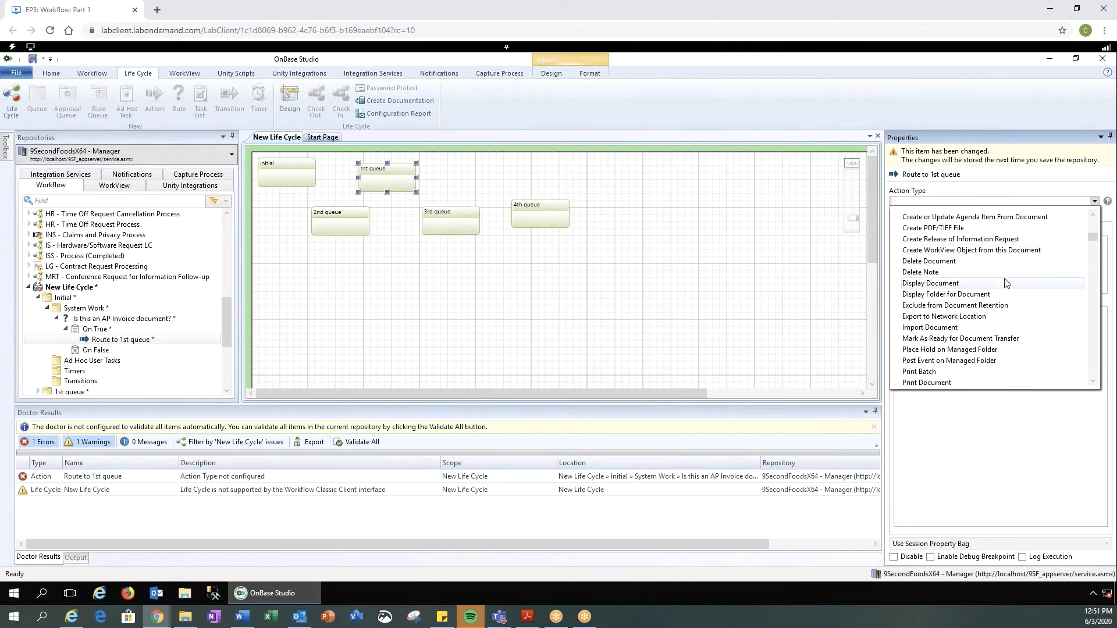
{"action": "scroll", "coordinate": [1007, 282], "scroll_direction": "down", "scroll_amount": 4}
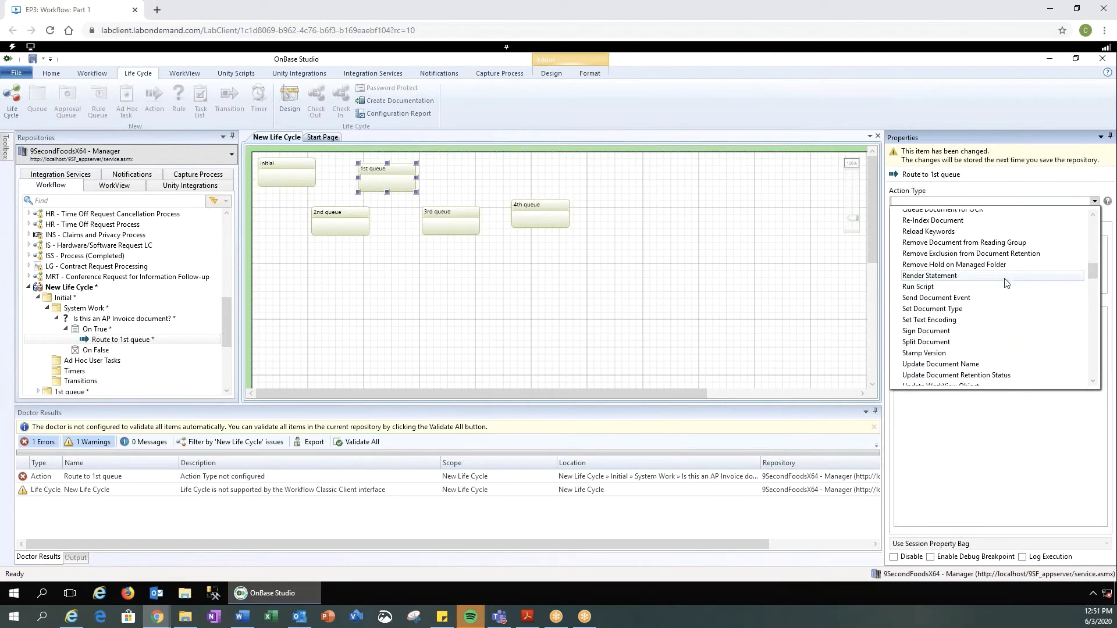
{"action": "scroll", "coordinate": [1006, 282], "scroll_direction": "down", "scroll_amount": 2}
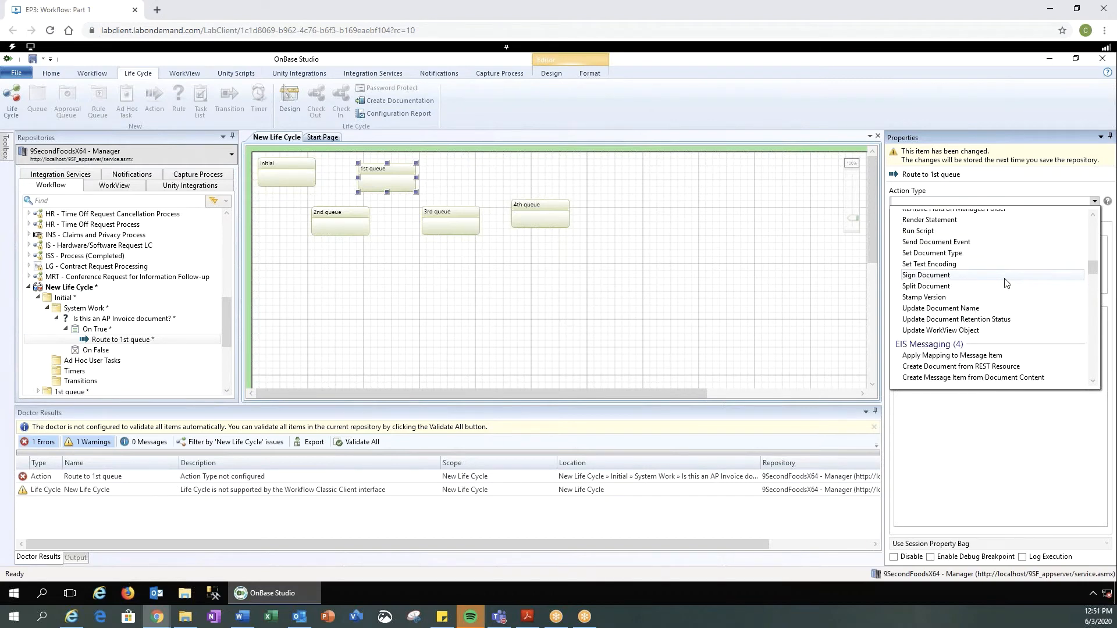
{"action": "scroll", "coordinate": [1006, 283], "scroll_direction": "down", "scroll_amount": 2}
{"action": "scroll", "coordinate": [1006, 283], "scroll_direction": "down", "scroll_amount": 2}
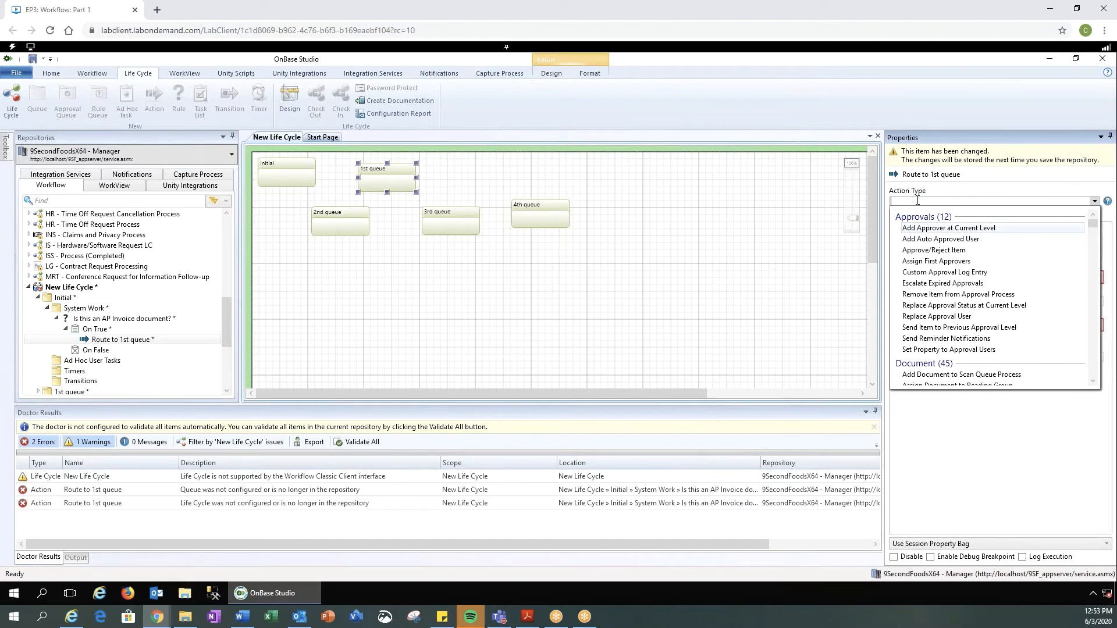
{"action": "type", "text": "add"}
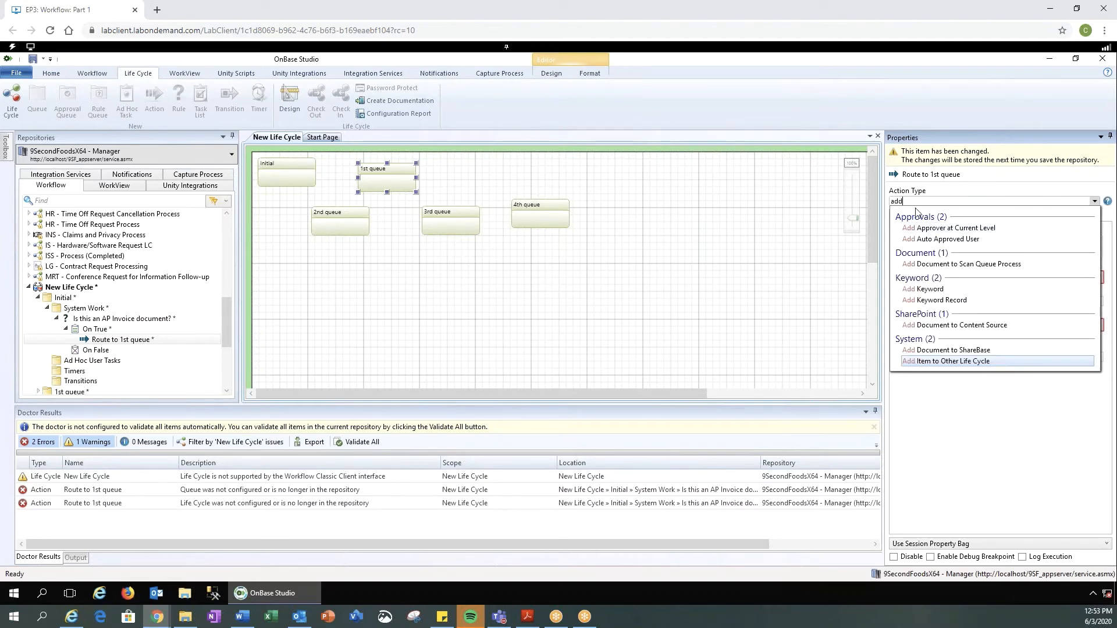
{"action": "left_click", "coordinate": [943, 361]}
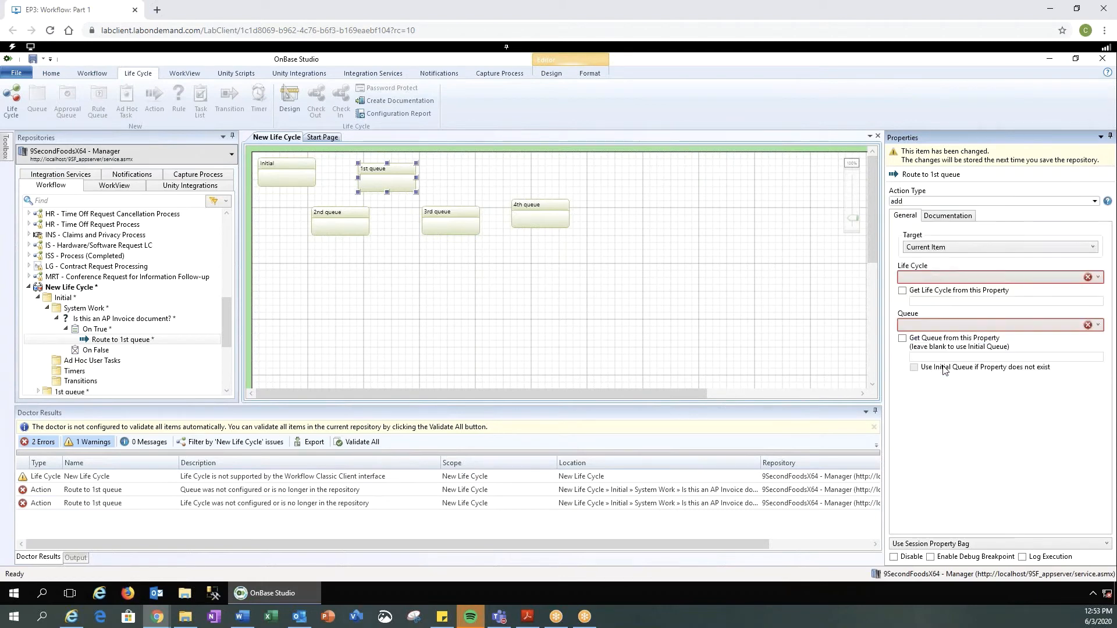
Set the "Route to 1st queue" action's target life cycle to New Life Cycle and its queue to 1st queue
{"action": "left_click", "coordinate": [1099, 277]}
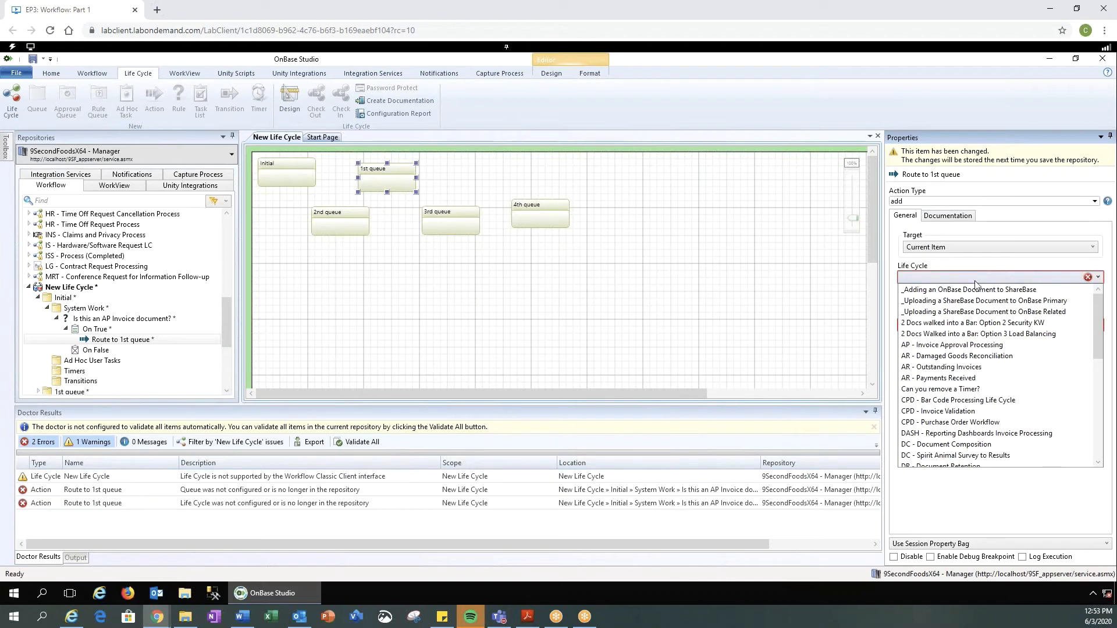
{"action": "scroll", "coordinate": [986, 394], "scroll_direction": "down", "scroll_amount": 1}
{"action": "scroll", "coordinate": [987, 397], "scroll_direction": "down", "scroll_amount": 7}
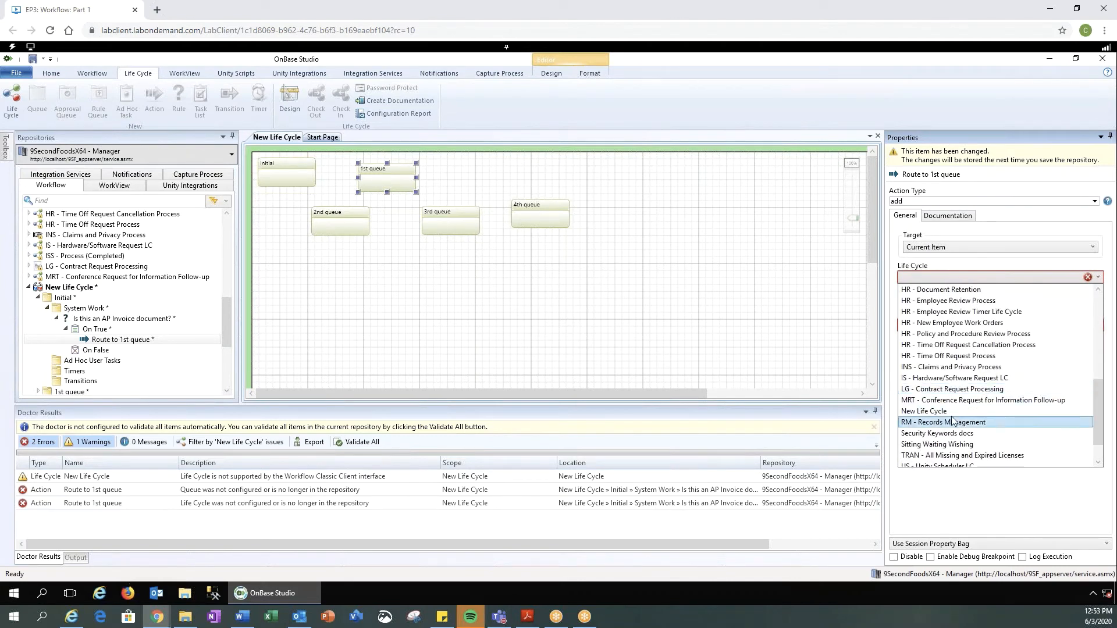
{"action": "left_click", "coordinate": [948, 413]}
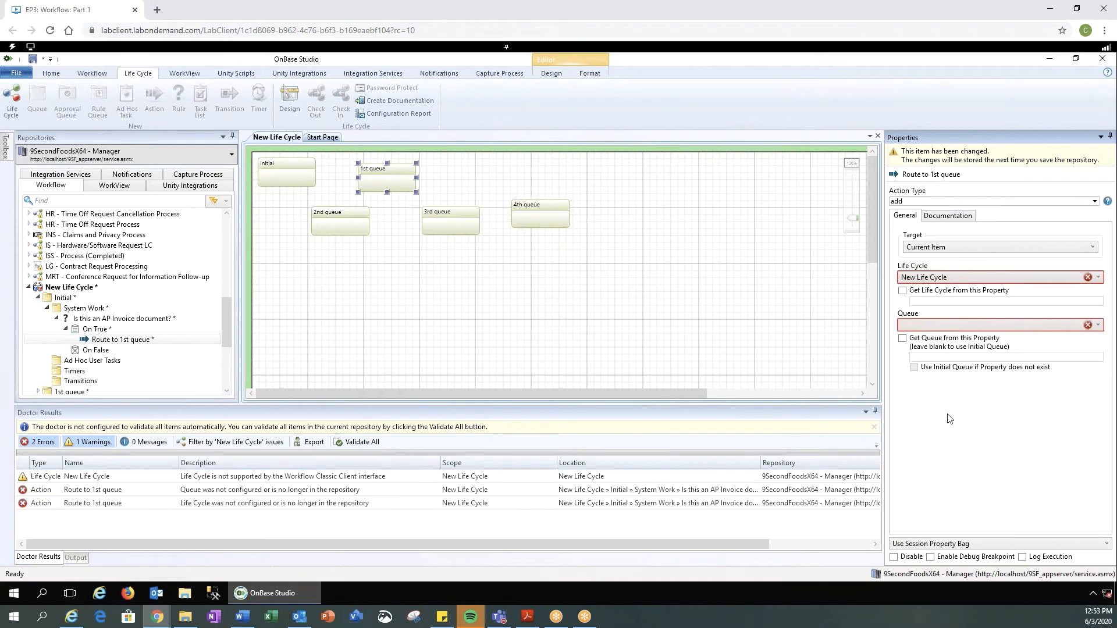
{"action": "left_click", "coordinate": [1097, 326]}
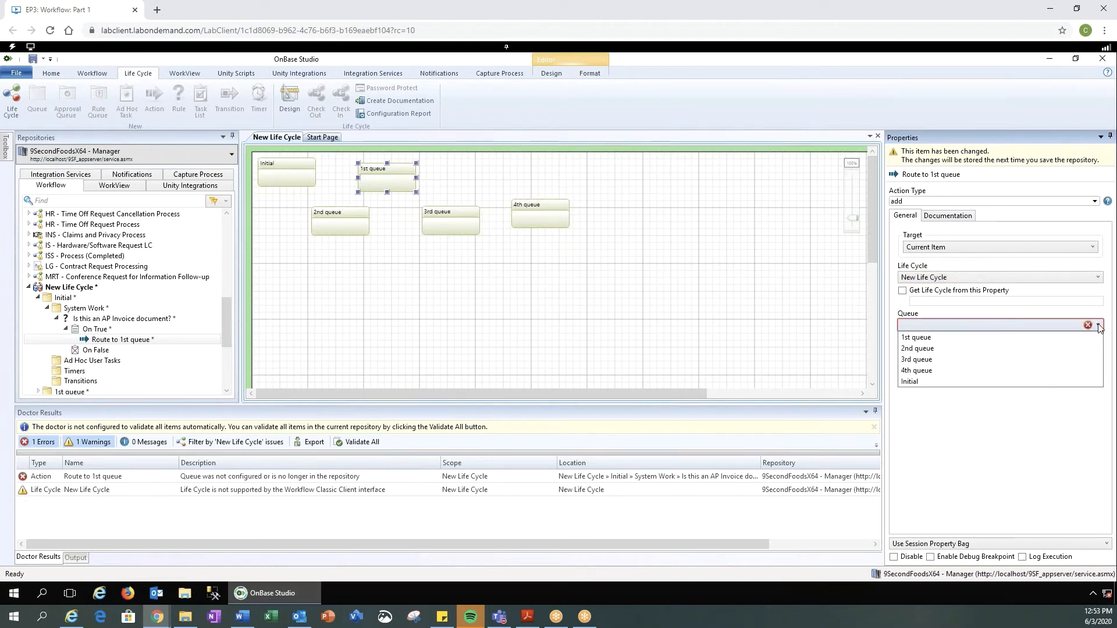
{"action": "left_click", "coordinate": [927, 338]}
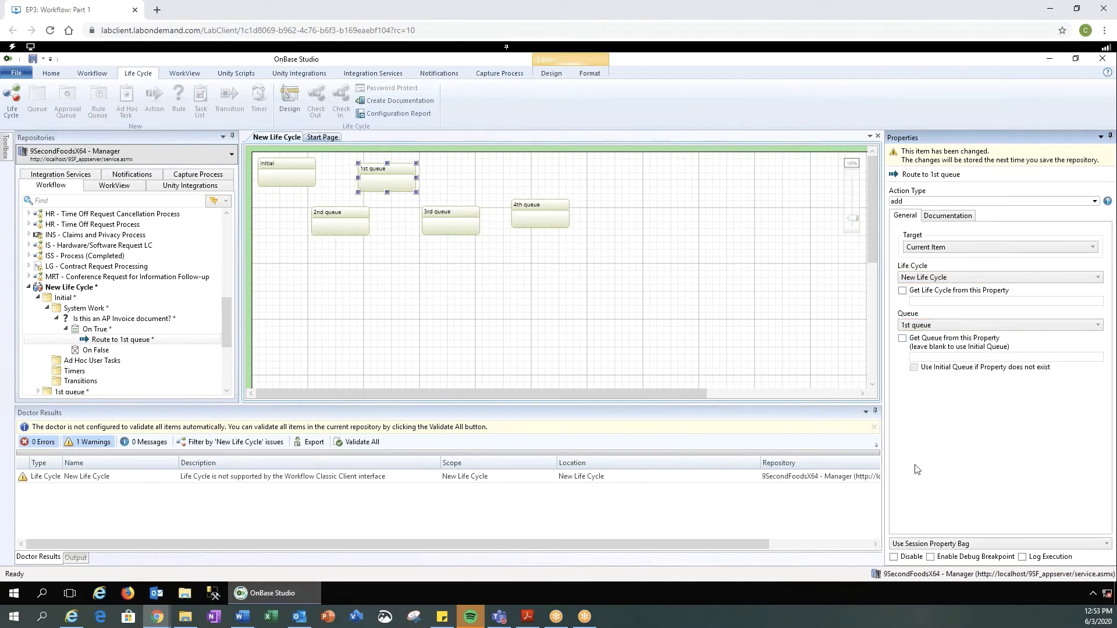
{"action": "left_click", "coordinate": [96, 350]}
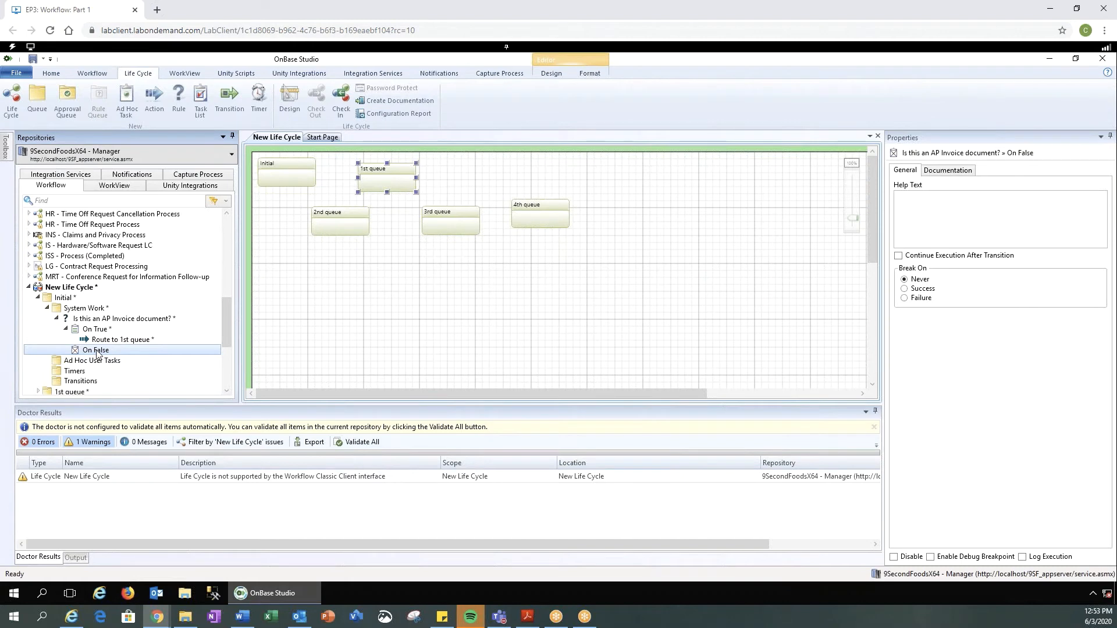
{"action": "right_click", "coordinate": [98, 353]}
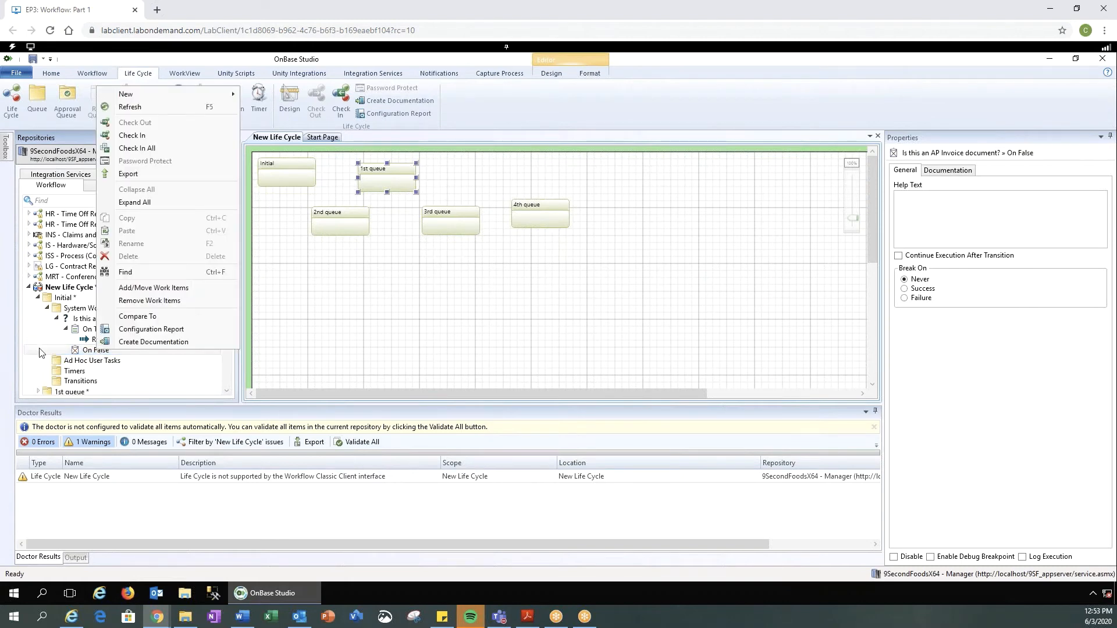
{"action": "left_click", "coordinate": [155, 374]}
{"action": "scroll", "coordinate": [99, 310], "scroll_direction": "down", "scroll_amount": 2}
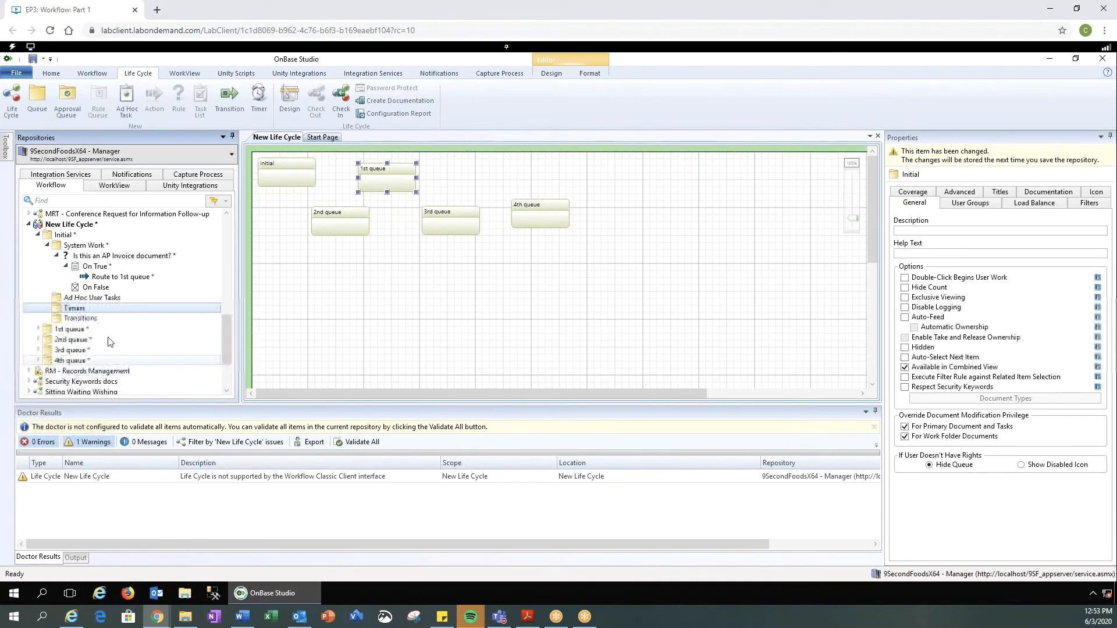
{"action": "left_click", "coordinate": [100, 298]}
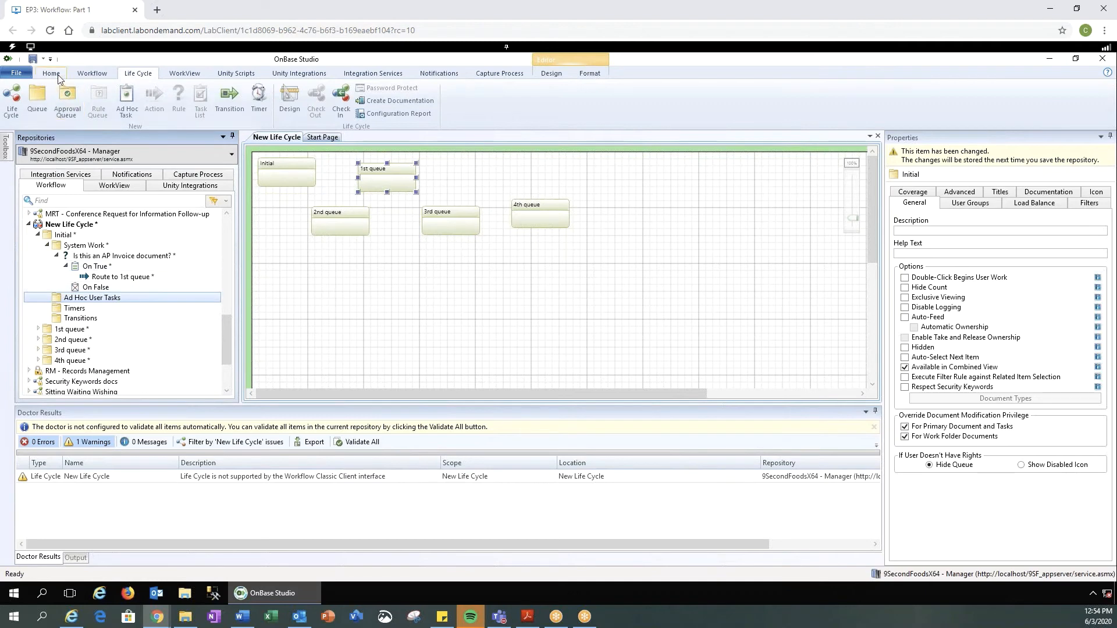
Save the repository changes and reset the application servers' cache
{"action": "left_click", "coordinate": [32, 59]}
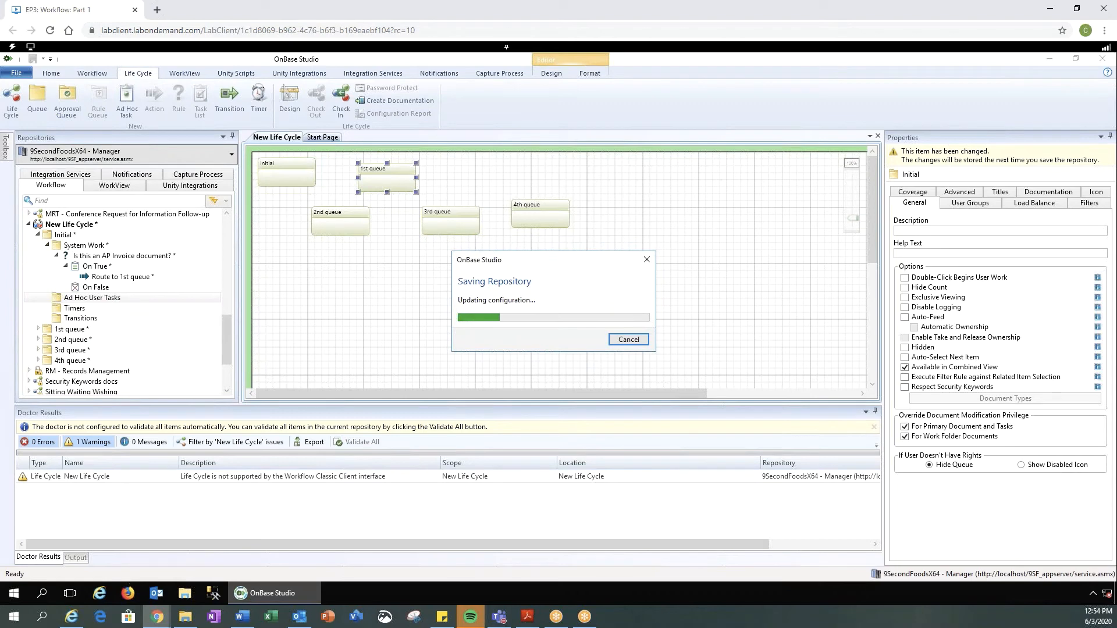
{"action": "left_click", "coordinate": [48, 76]}
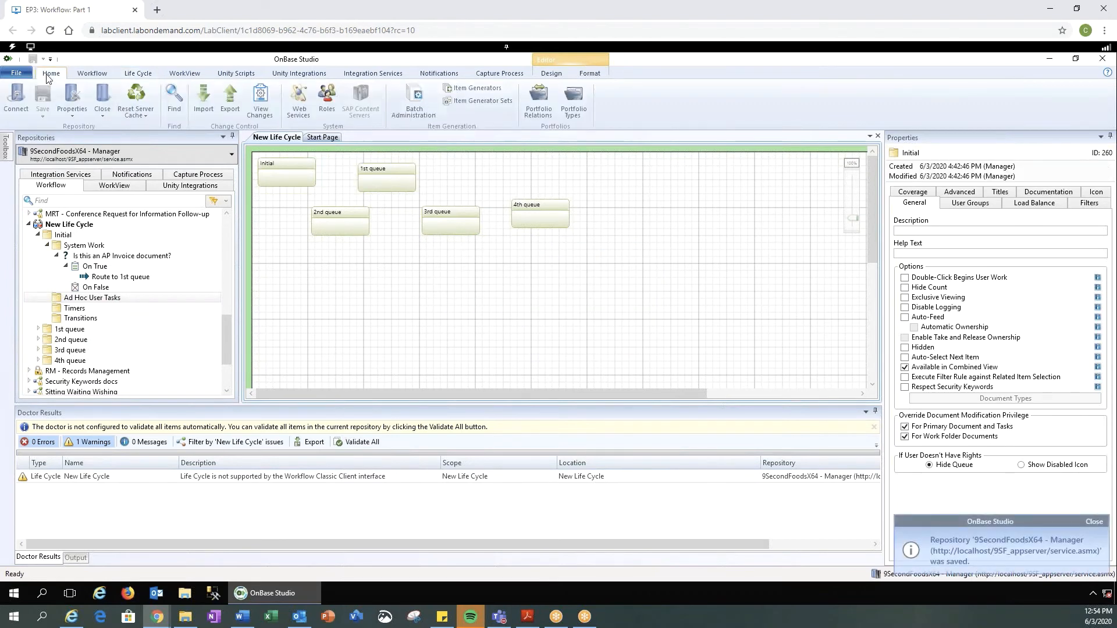
{"action": "left_click", "coordinate": [141, 97]}
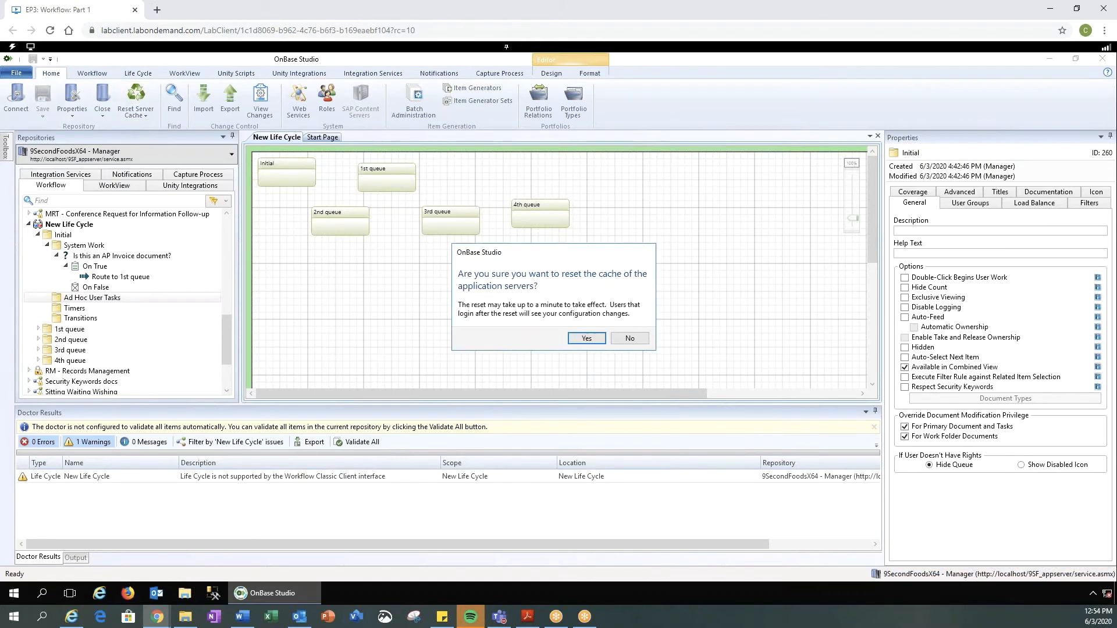
{"action": "left_click", "coordinate": [589, 340]}
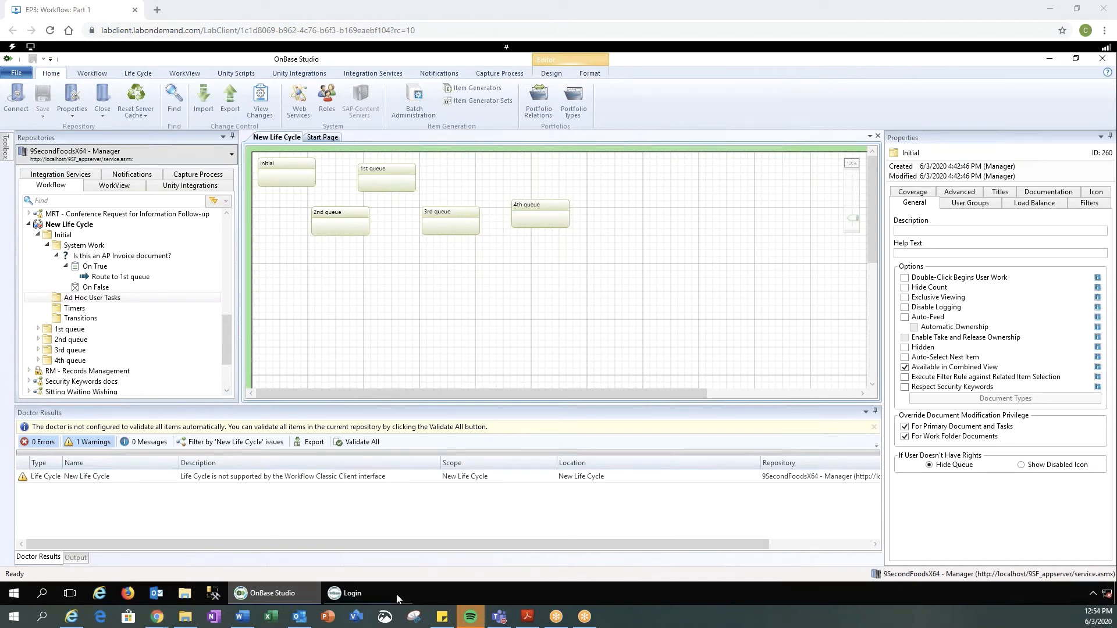
Switch to the OnBase client, log in by entering the user name and account password, and maximize its window
{"action": "left_click", "coordinate": [392, 592]}
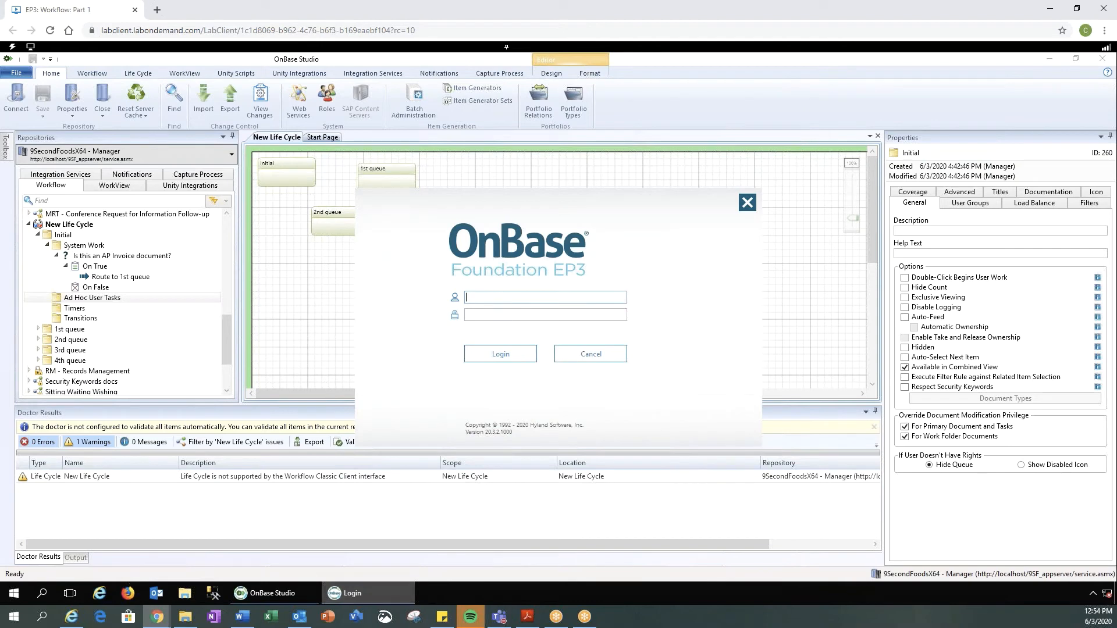
{"action": "type", "text": "MANAGER"}
{"action": "key", "text": "Tab"}
{"action": "type", "text": "password"}
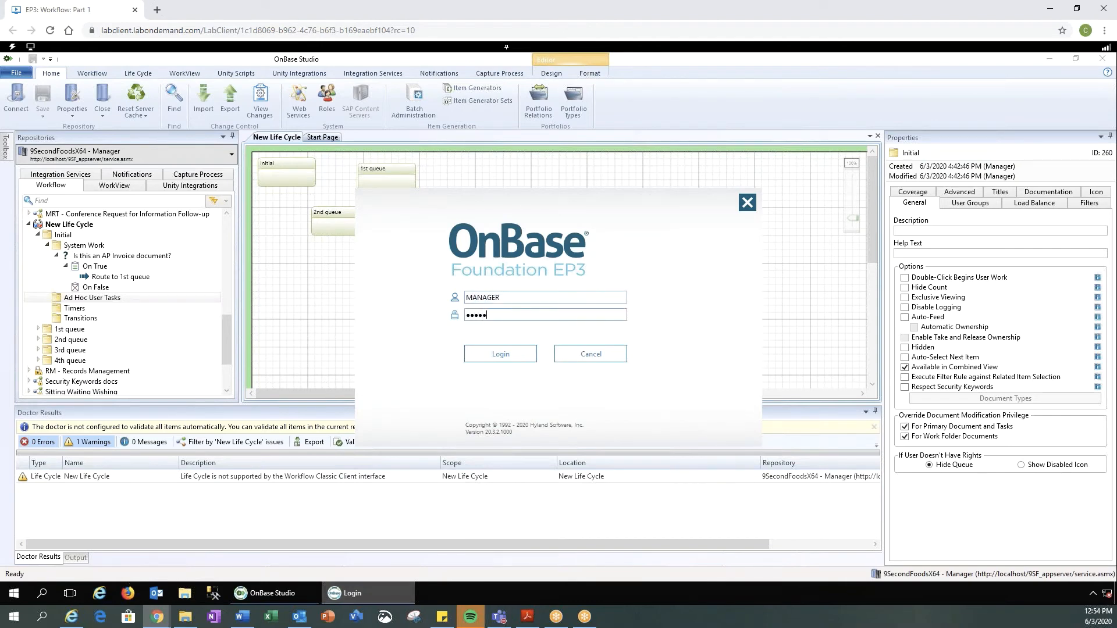
{"action": "key", "text": "Return"}
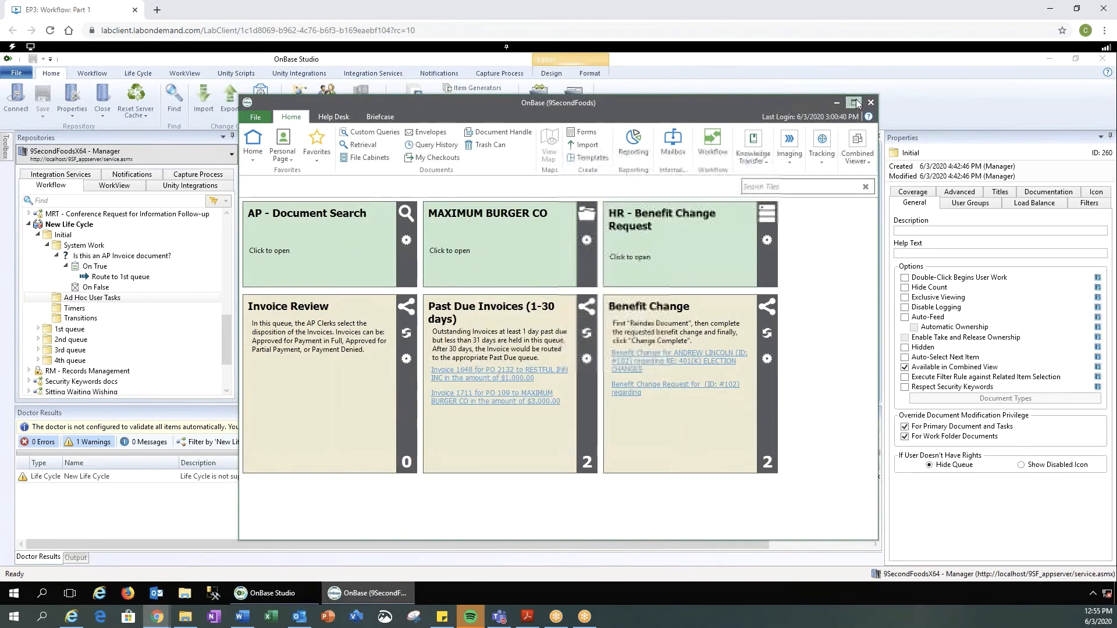
{"action": "left_click", "coordinate": [855, 103]}
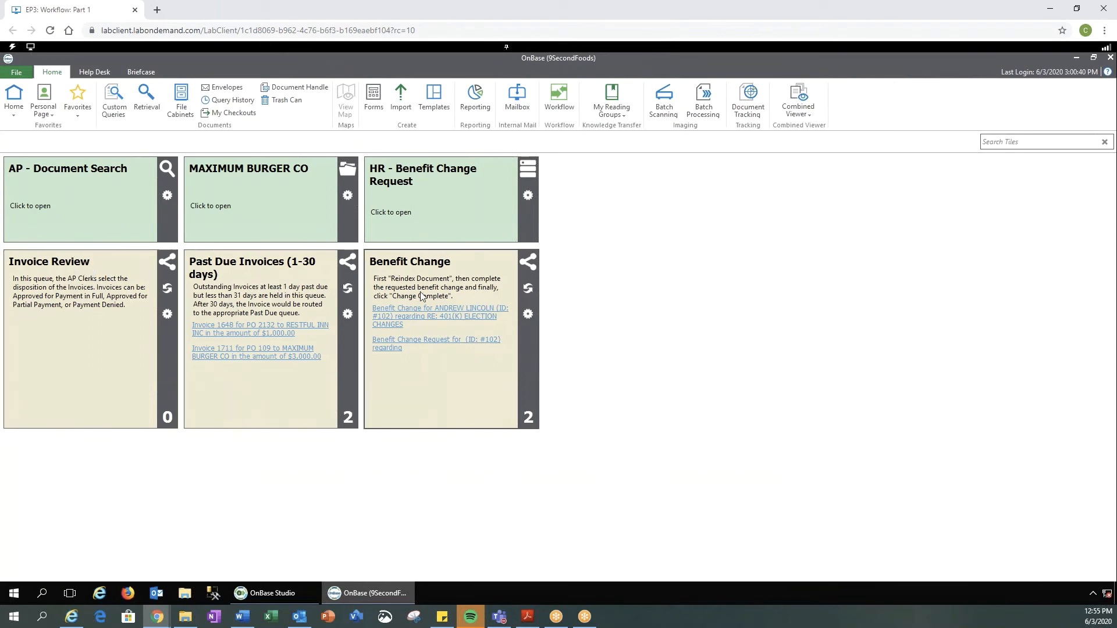
Open the client's Workflow view, try filtering the life cycles by "new", clear the filter and select New Life Cycle
{"action": "left_click", "coordinate": [560, 108]}
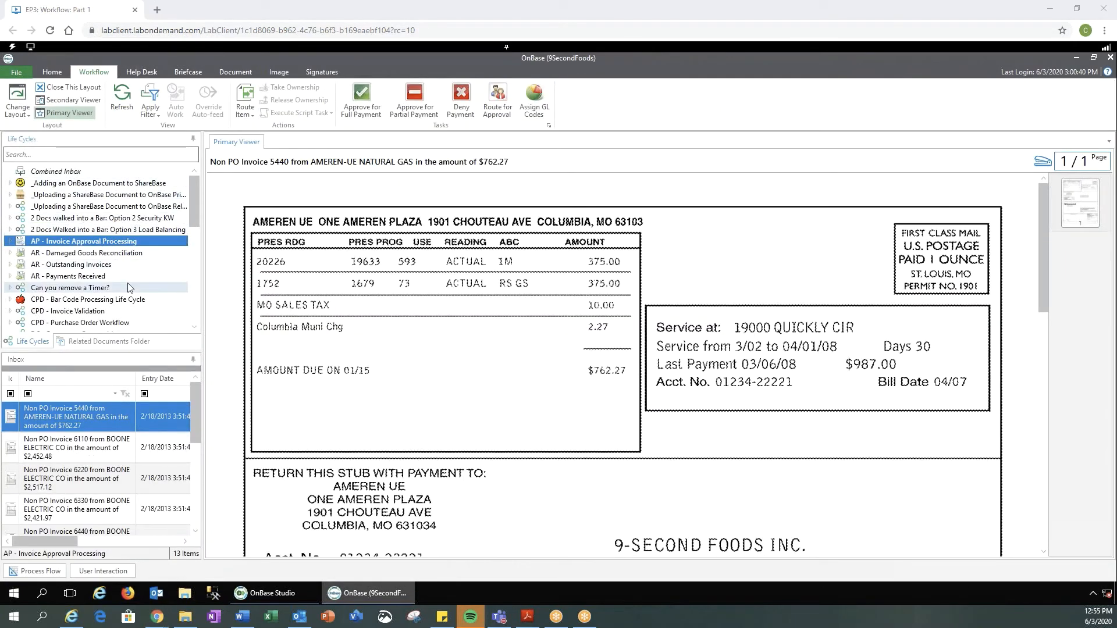
{"action": "scroll", "coordinate": [117, 273], "scroll_direction": "down", "scroll_amount": 2}
{"action": "scroll", "coordinate": [88, 233], "scroll_direction": "up", "scroll_amount": 1}
{"action": "left_click", "coordinate": [57, 155]}
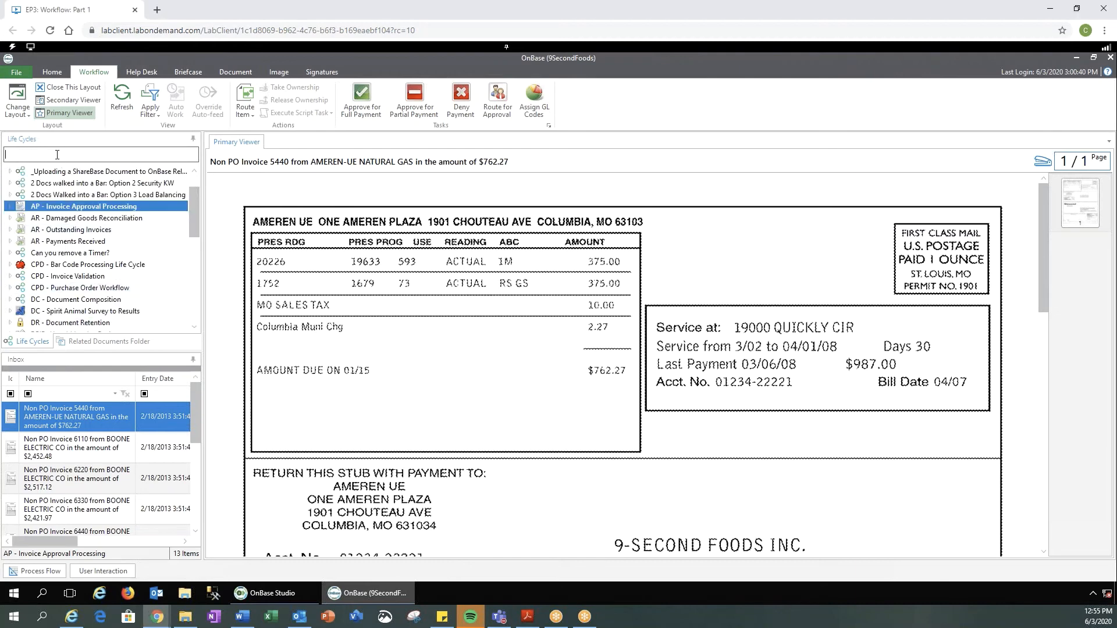
{"action": "type", "text": "new"}
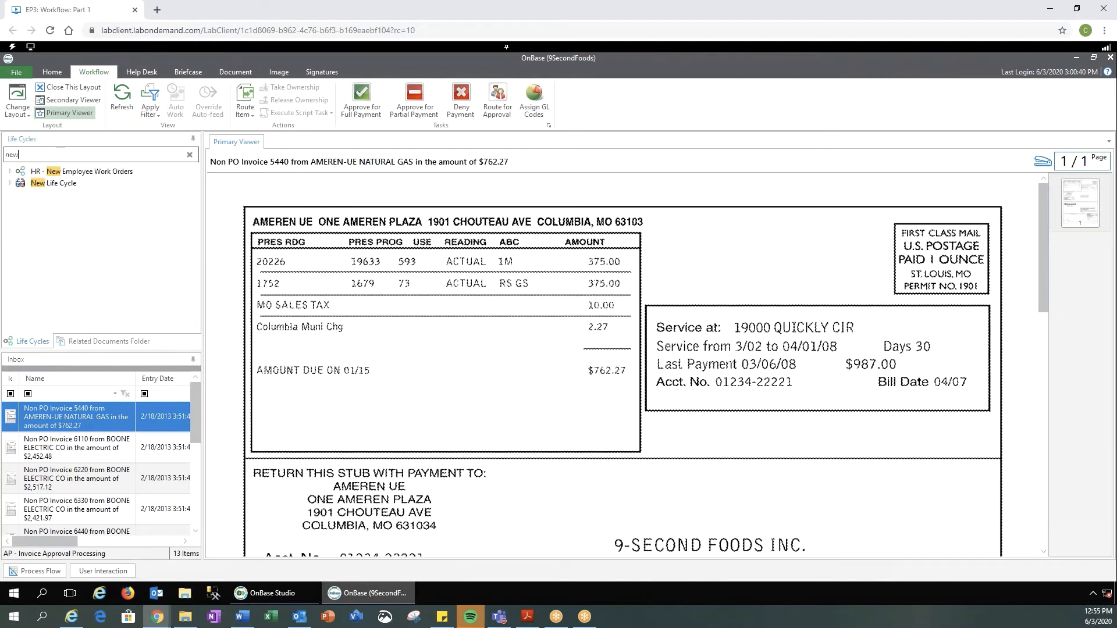
{"action": "key", "text": "BackSpace"}
{"action": "key", "text": "BackSpace"}
{"action": "key", "text": "BackSpace"}
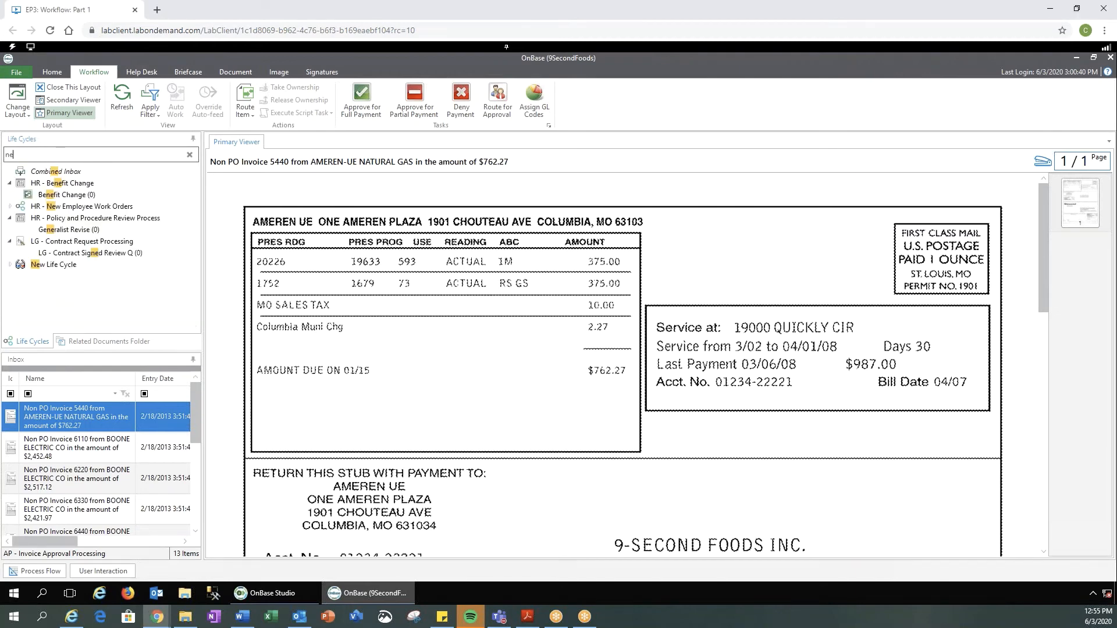
{"action": "scroll", "coordinate": [88, 249], "scroll_direction": "down", "scroll_amount": 10}
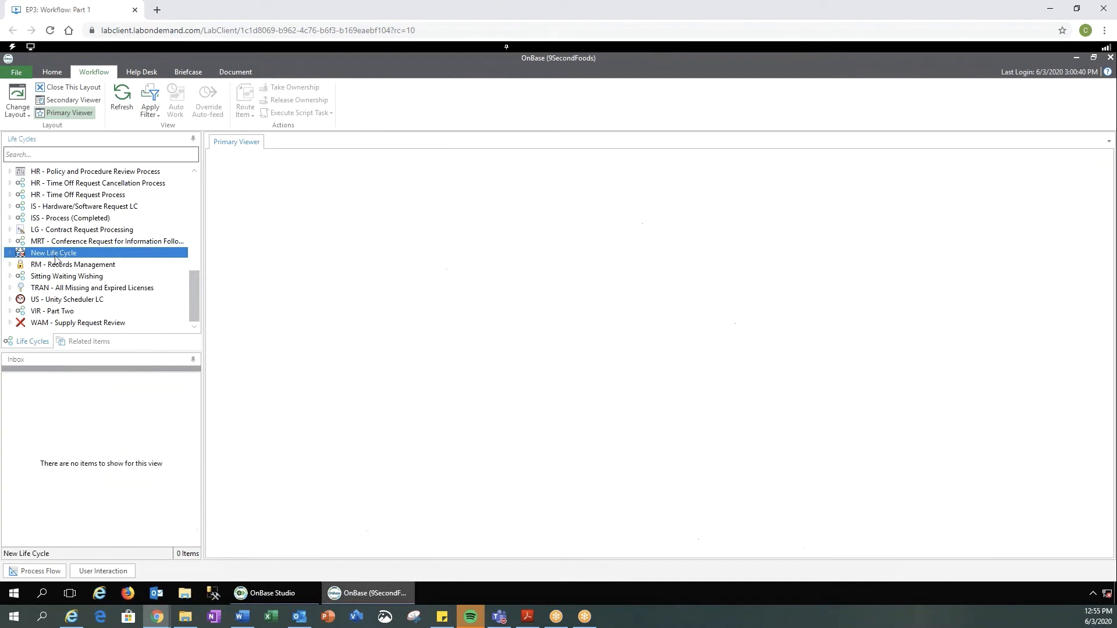
Examine the queues of New Life Cycle, view its Initial queue and collapse the life cycle again
{"action": "left_click", "coordinate": [10, 254]}
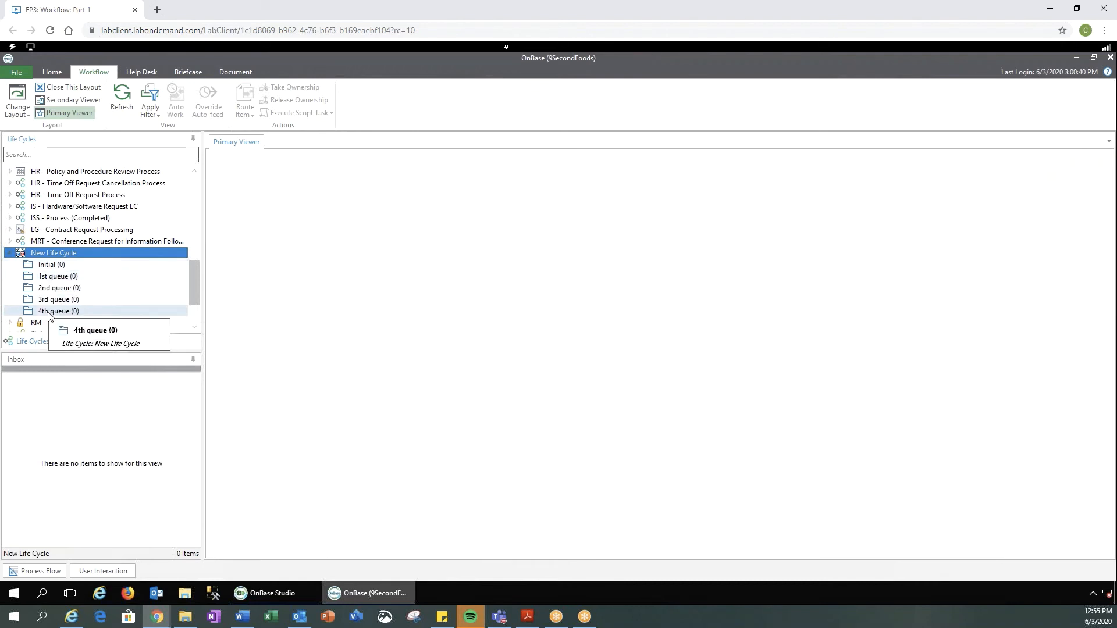
{"action": "left_click", "coordinate": [56, 266]}
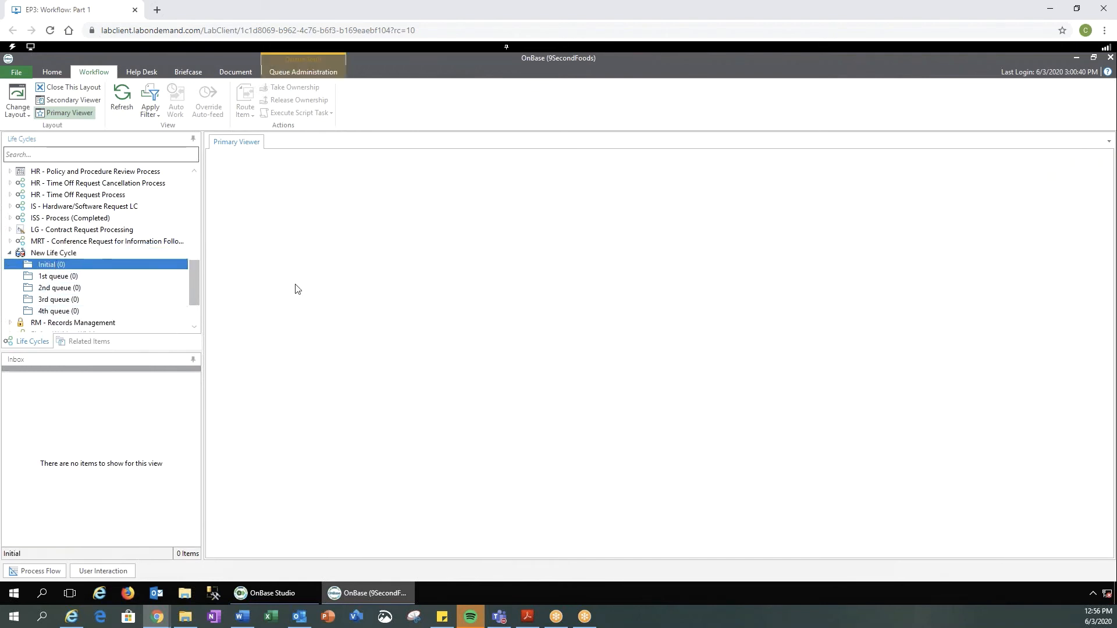
{"action": "left_click", "coordinate": [15, 255]}
{"action": "left_click", "coordinate": [10, 252]}
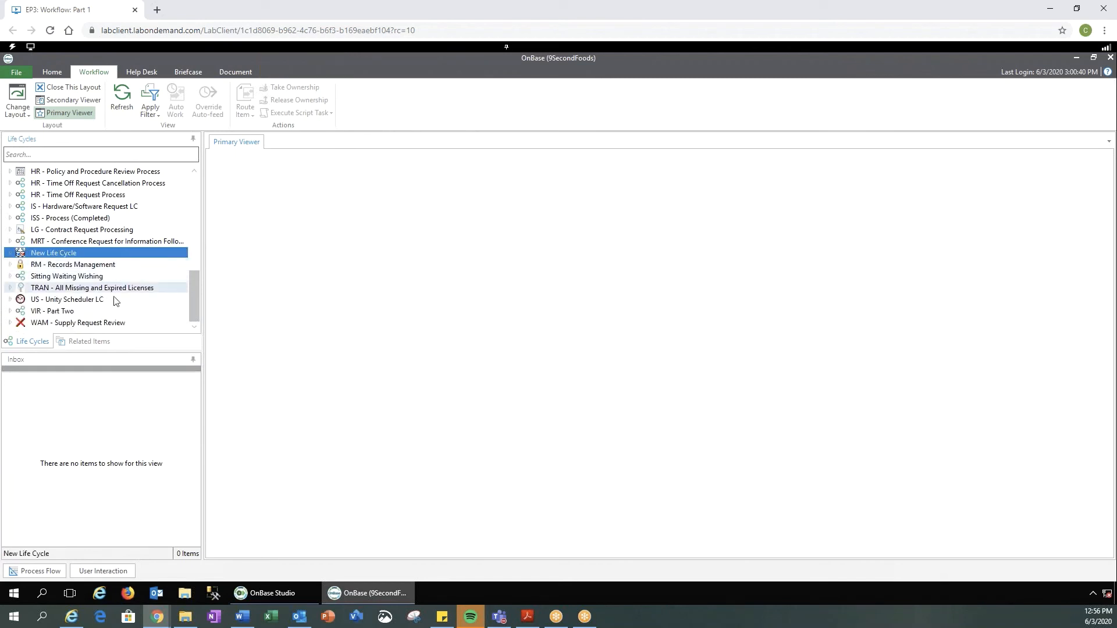
Open the Non PO/Utility Bills queue of AP - Invoice Approval Processing and approve the AMEREN-UE NATURAL GAS invoice for full payment
{"action": "scroll", "coordinate": [116, 300], "scroll_direction": "up", "scroll_amount": 10}
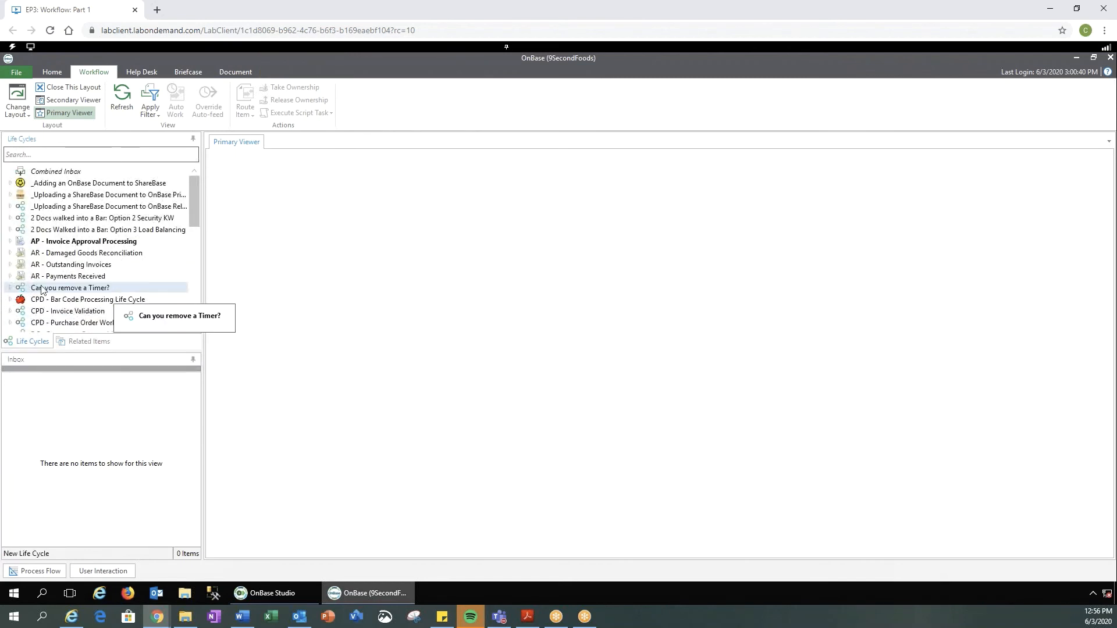
{"action": "left_click", "coordinate": [9, 242]}
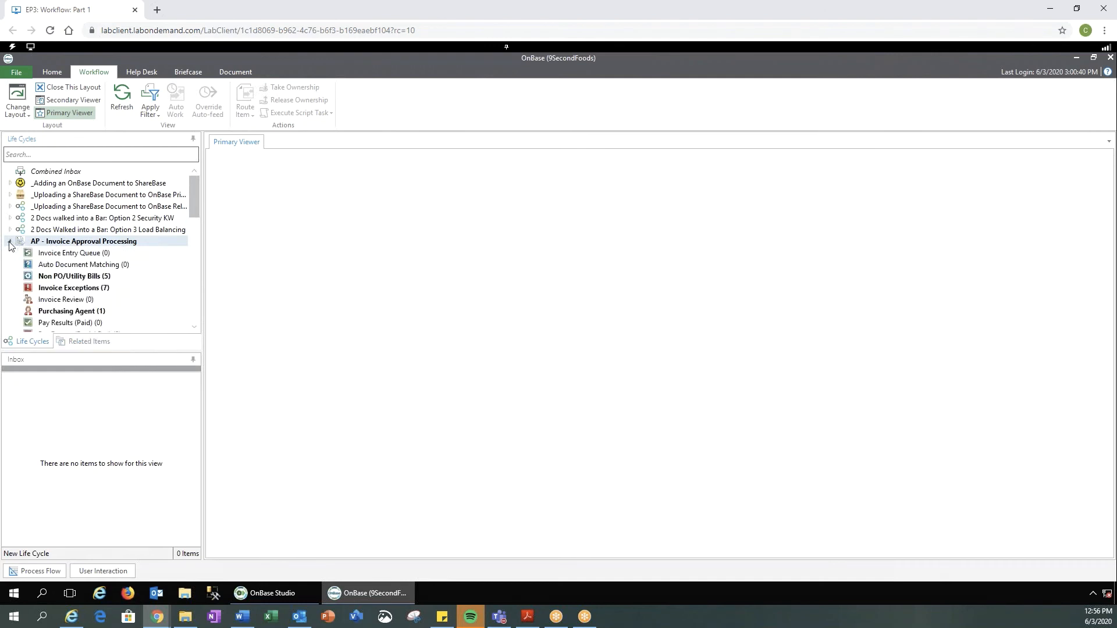
{"action": "scroll", "coordinate": [146, 279], "scroll_direction": "down", "scroll_amount": 1}
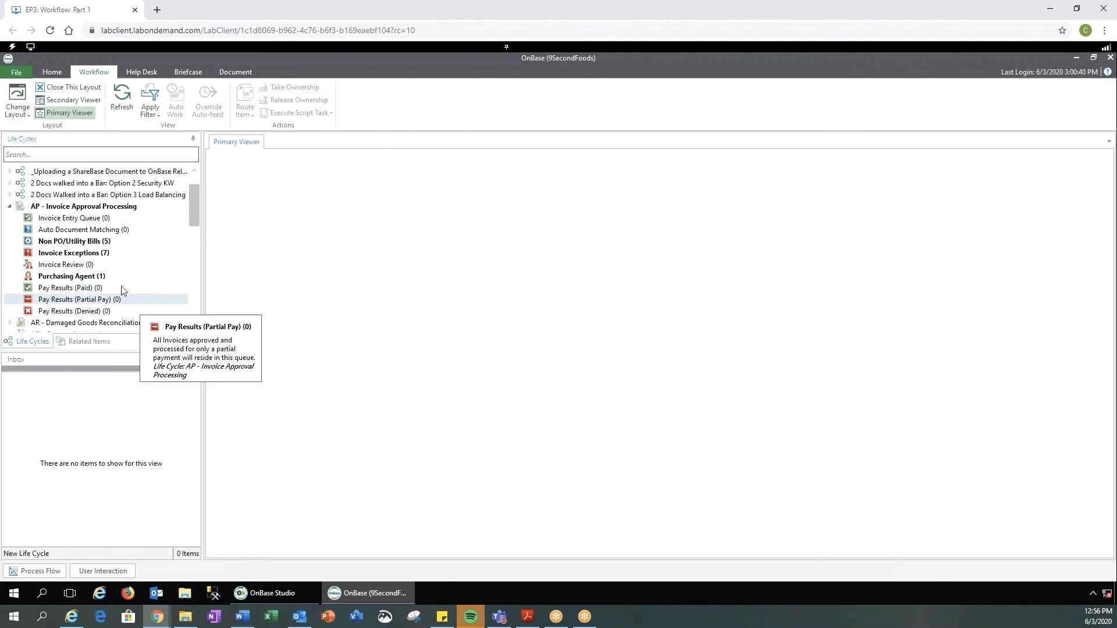
{"action": "mouse_move", "coordinate": [90, 244]}
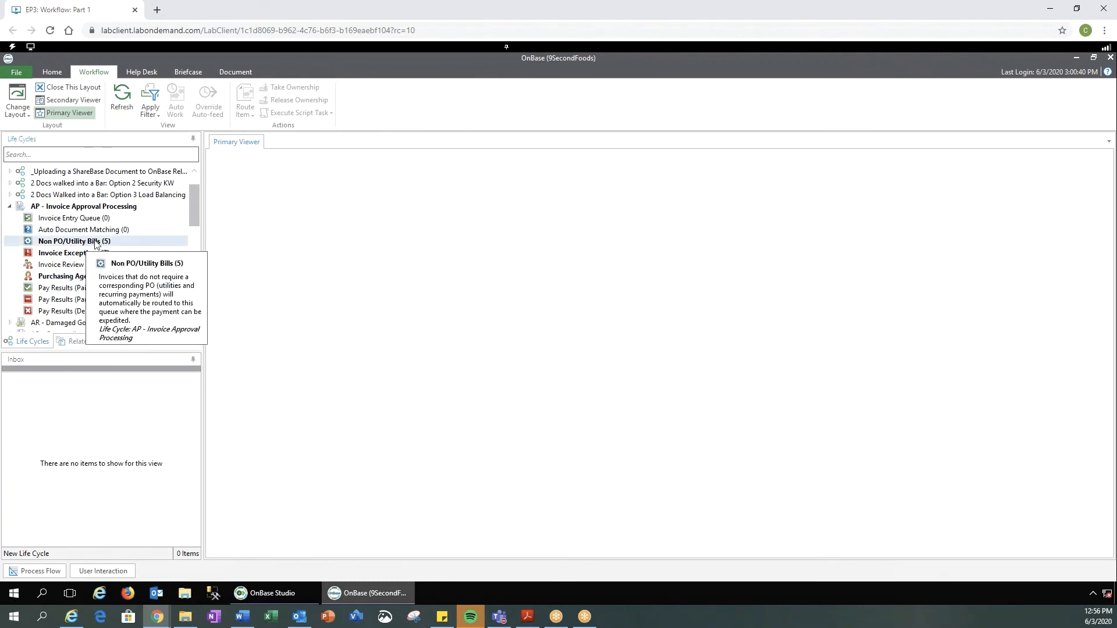
{"action": "left_click", "coordinate": [97, 245]}
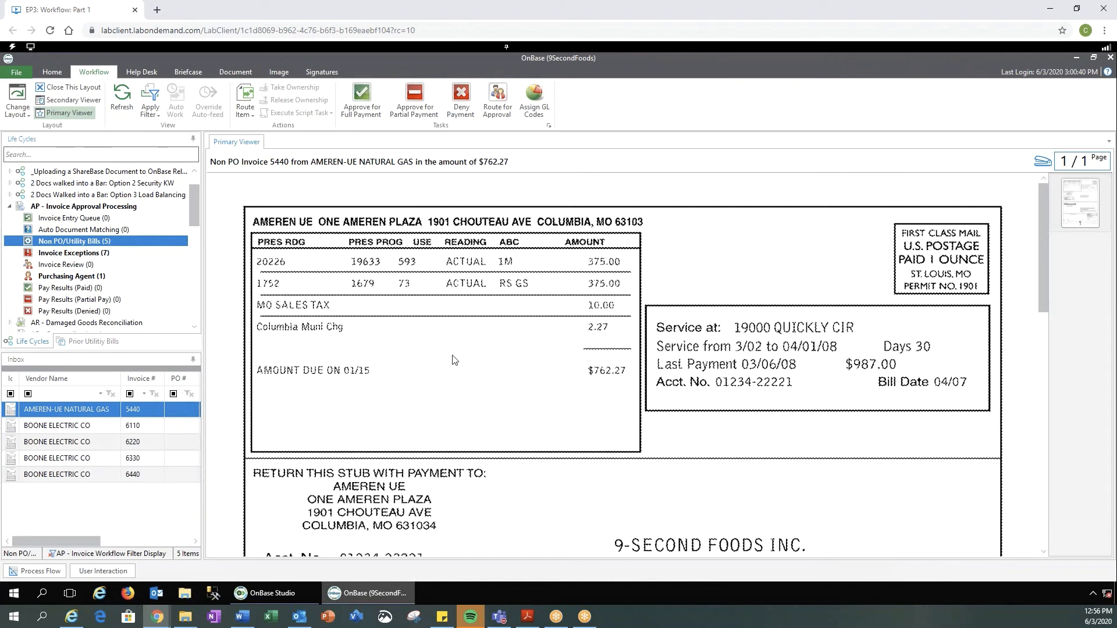
{"action": "left_click", "coordinate": [367, 113]}
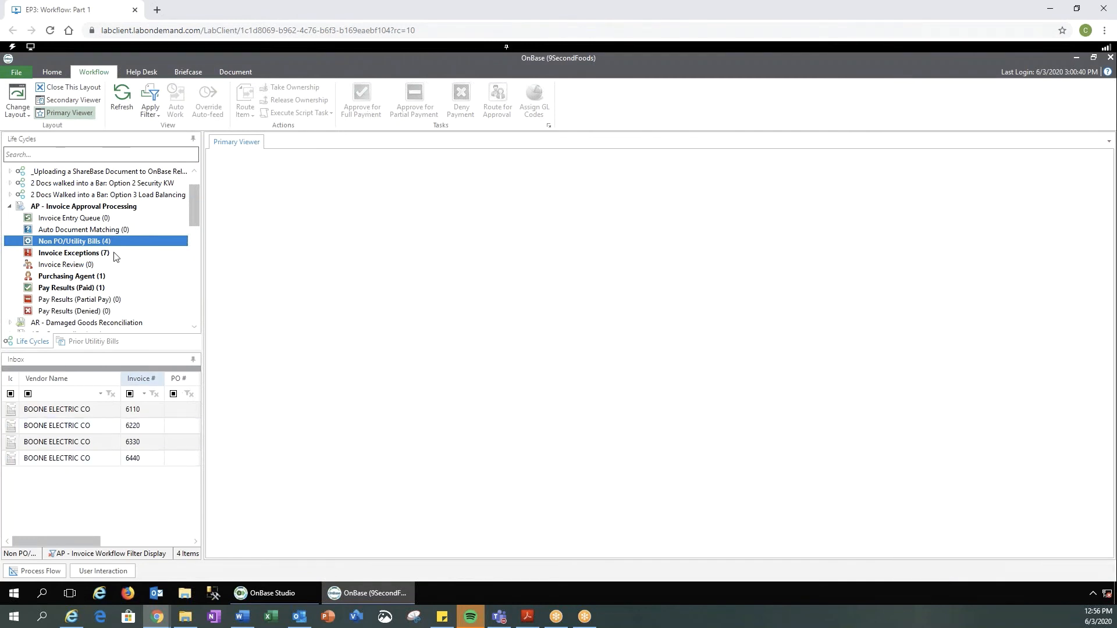
Approve the first BOONE ELECTRIC CO invoice for partial payment with the reason "We only received half the order"
{"action": "left_click", "coordinate": [88, 412]}
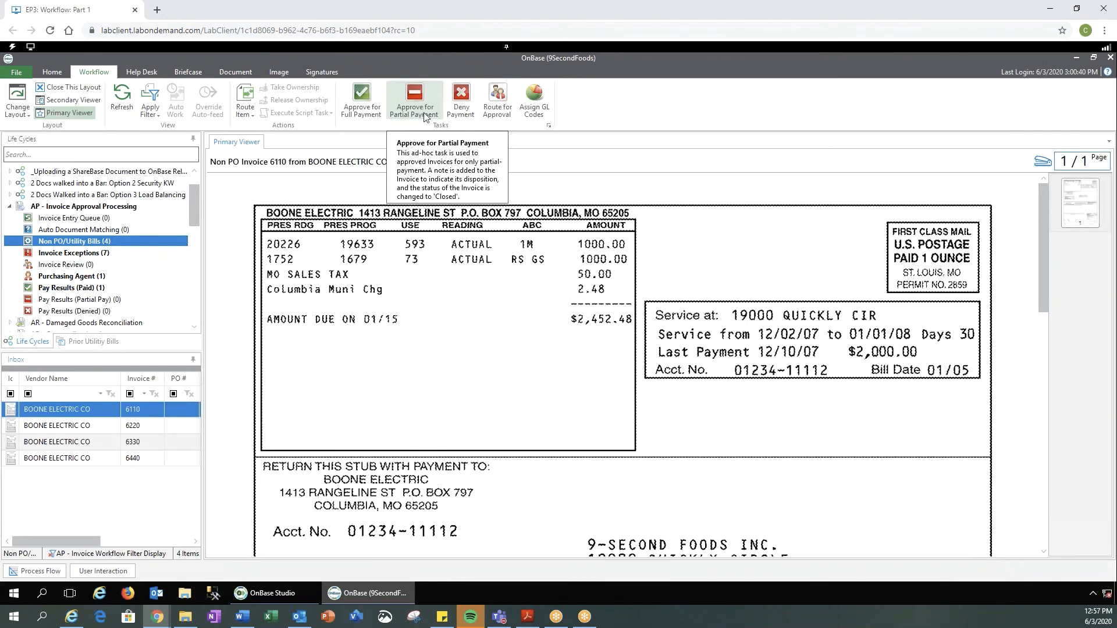
{"action": "left_click", "coordinate": [427, 116]}
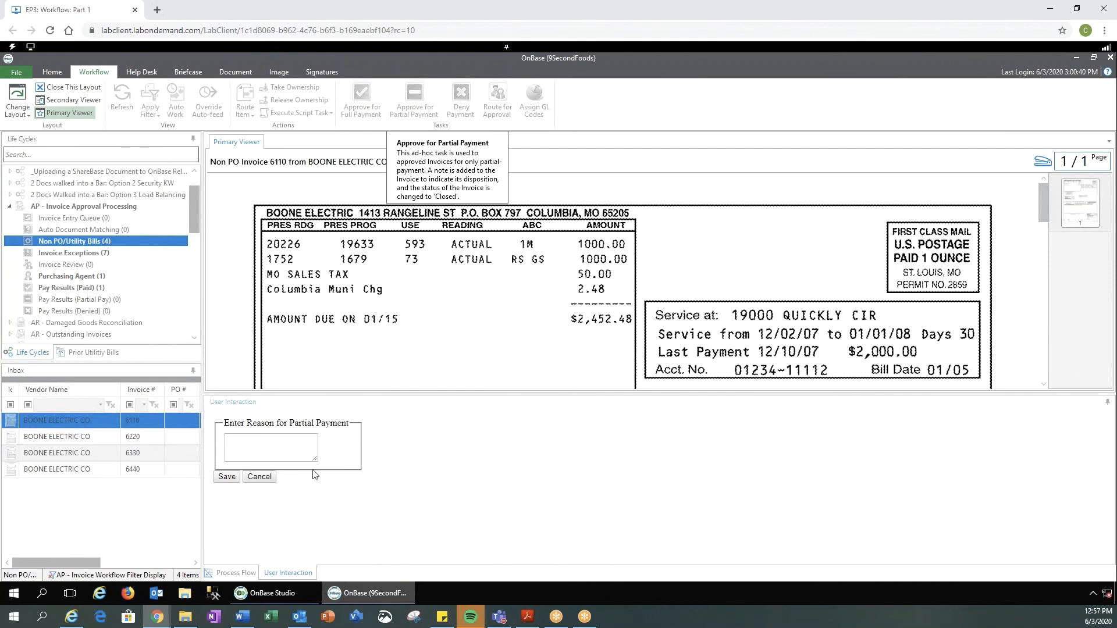
{"action": "left_click", "coordinate": [250, 444]}
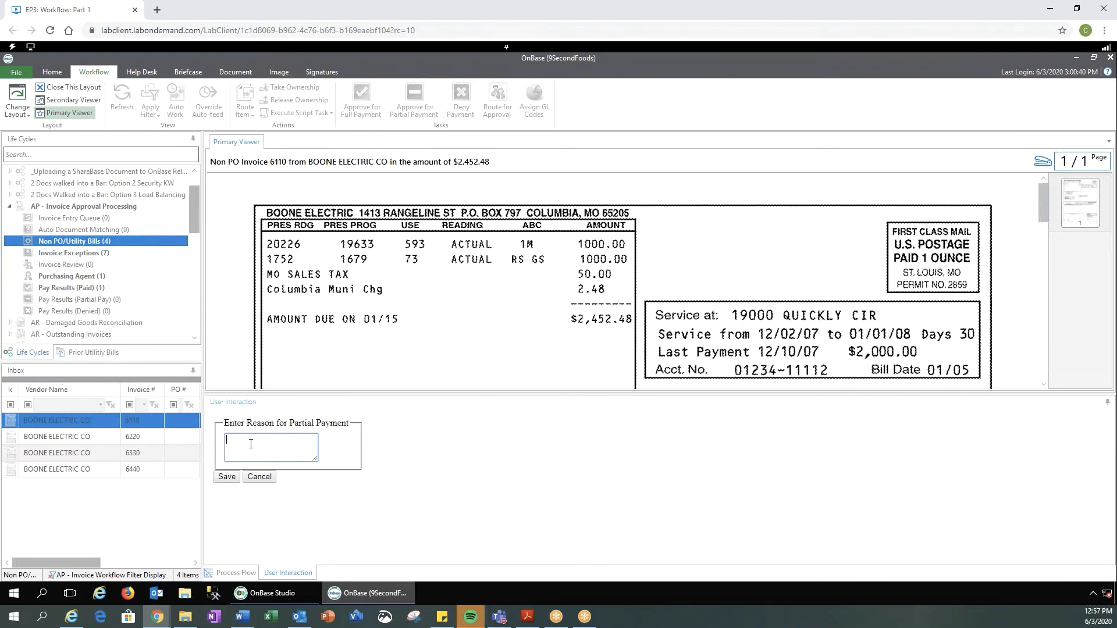
{"action": "type", "text": "We only received half the order"}
{"action": "left_click", "coordinate": [227, 477]}
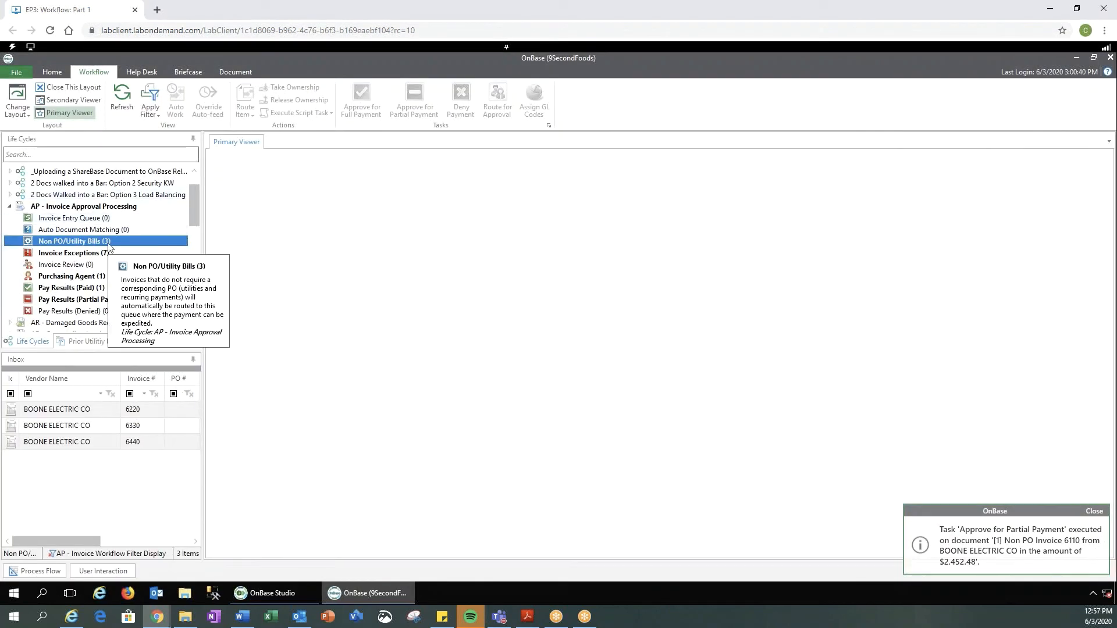
Try to deny payment of the next BOONE ELECTRIC CO invoice, dismiss the exception and route the invoice for approval instead
{"action": "left_click", "coordinate": [94, 415]}
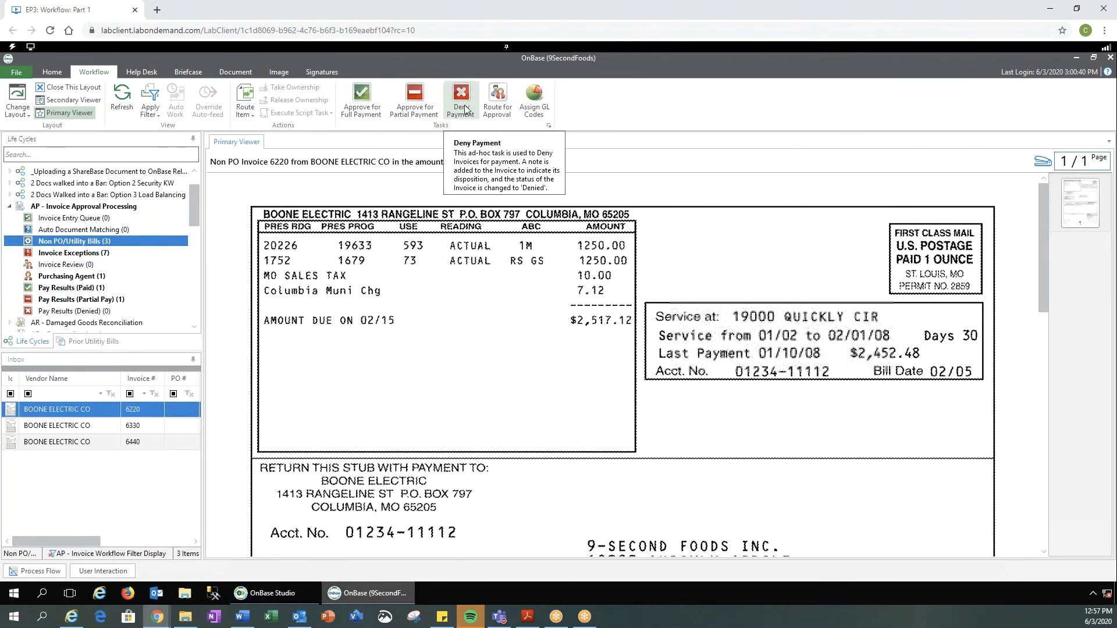
{"action": "left_click", "coordinate": [465, 109]}
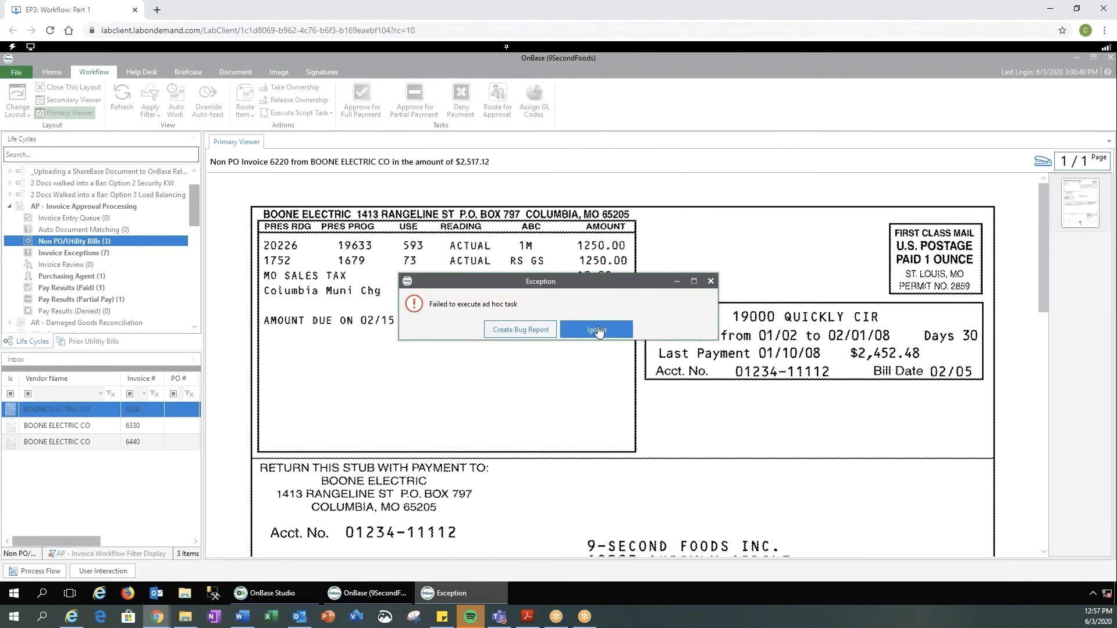
{"action": "left_click", "coordinate": [598, 330]}
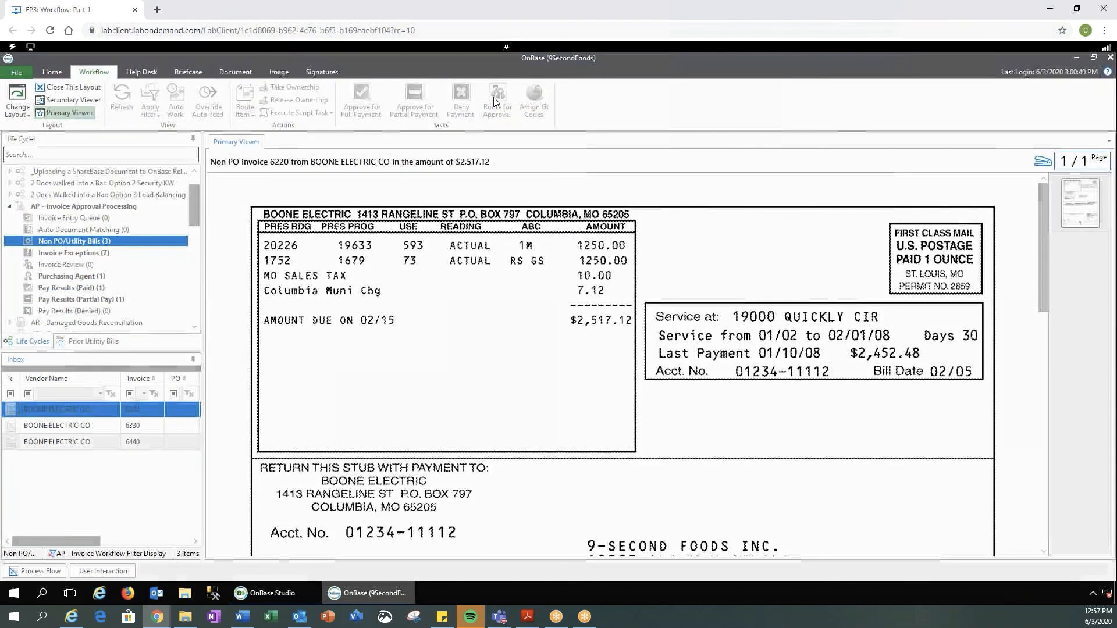
{"action": "left_click", "coordinate": [494, 98]}
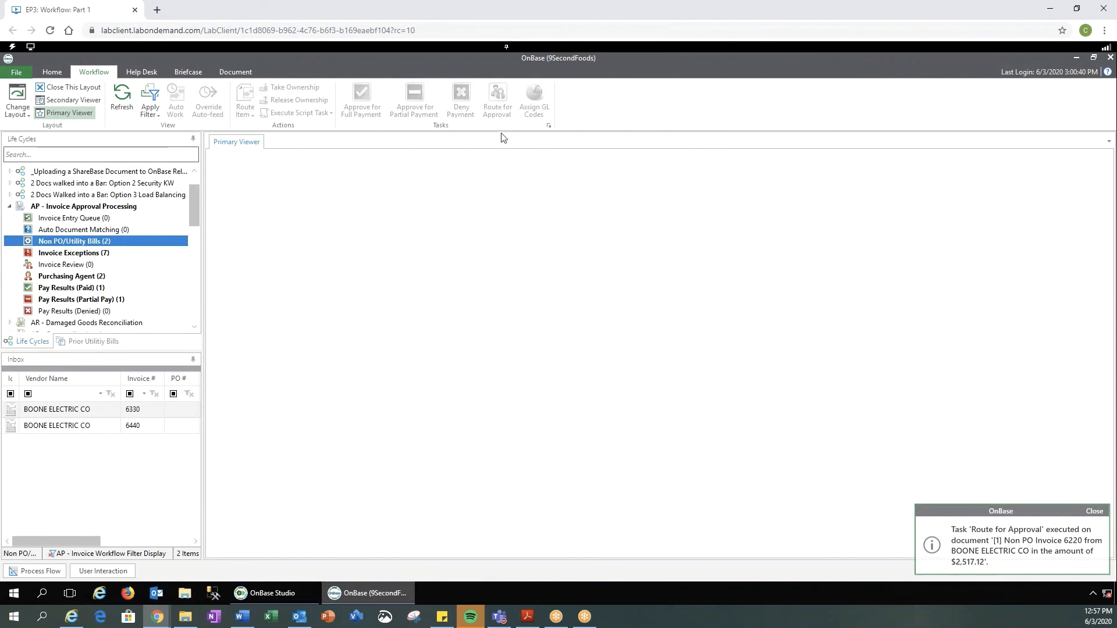
Open the first of the remaining BOONE ELECTRIC CO invoices in the Non PO/Utility Bills queue
{"action": "left_click", "coordinate": [78, 414]}
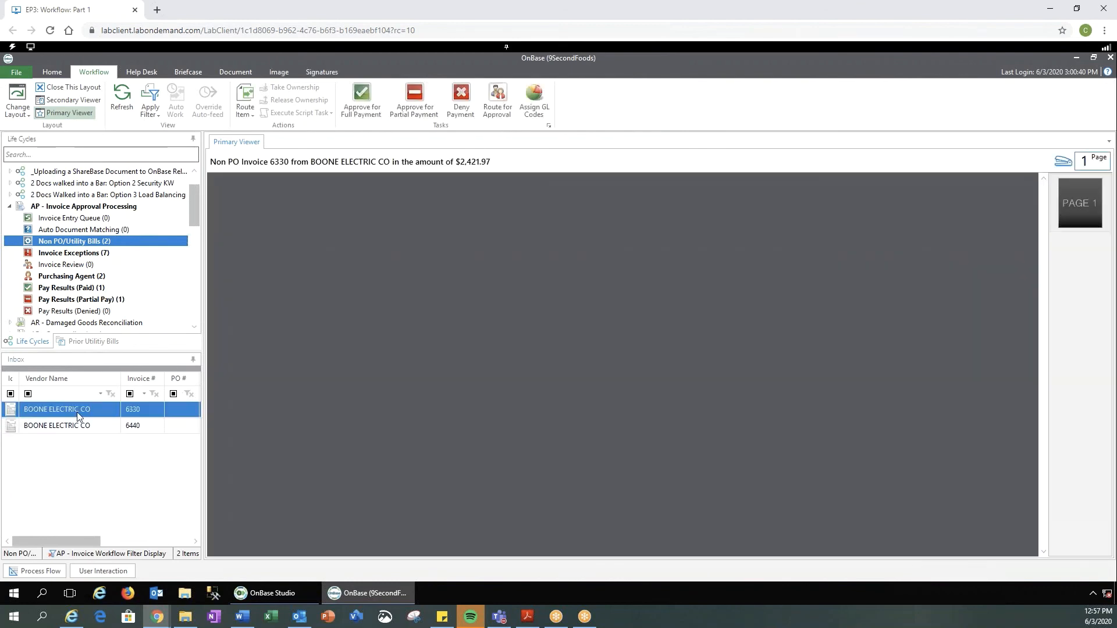